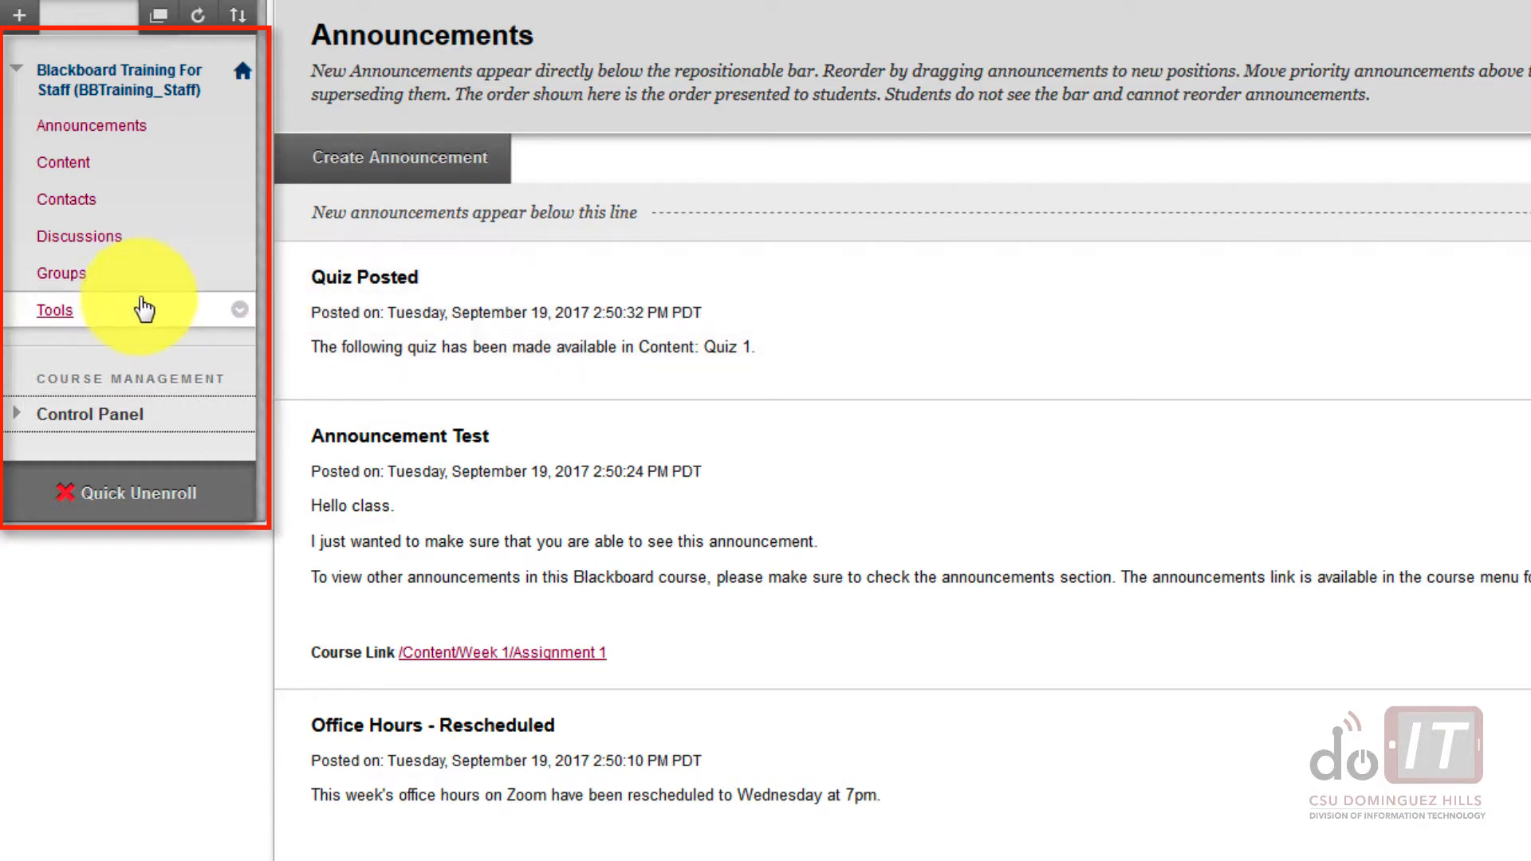
- Open the course's question pools within the Tests, Surveys, and Pools course tool
{"action": "left_click", "coordinate": [19, 416]}
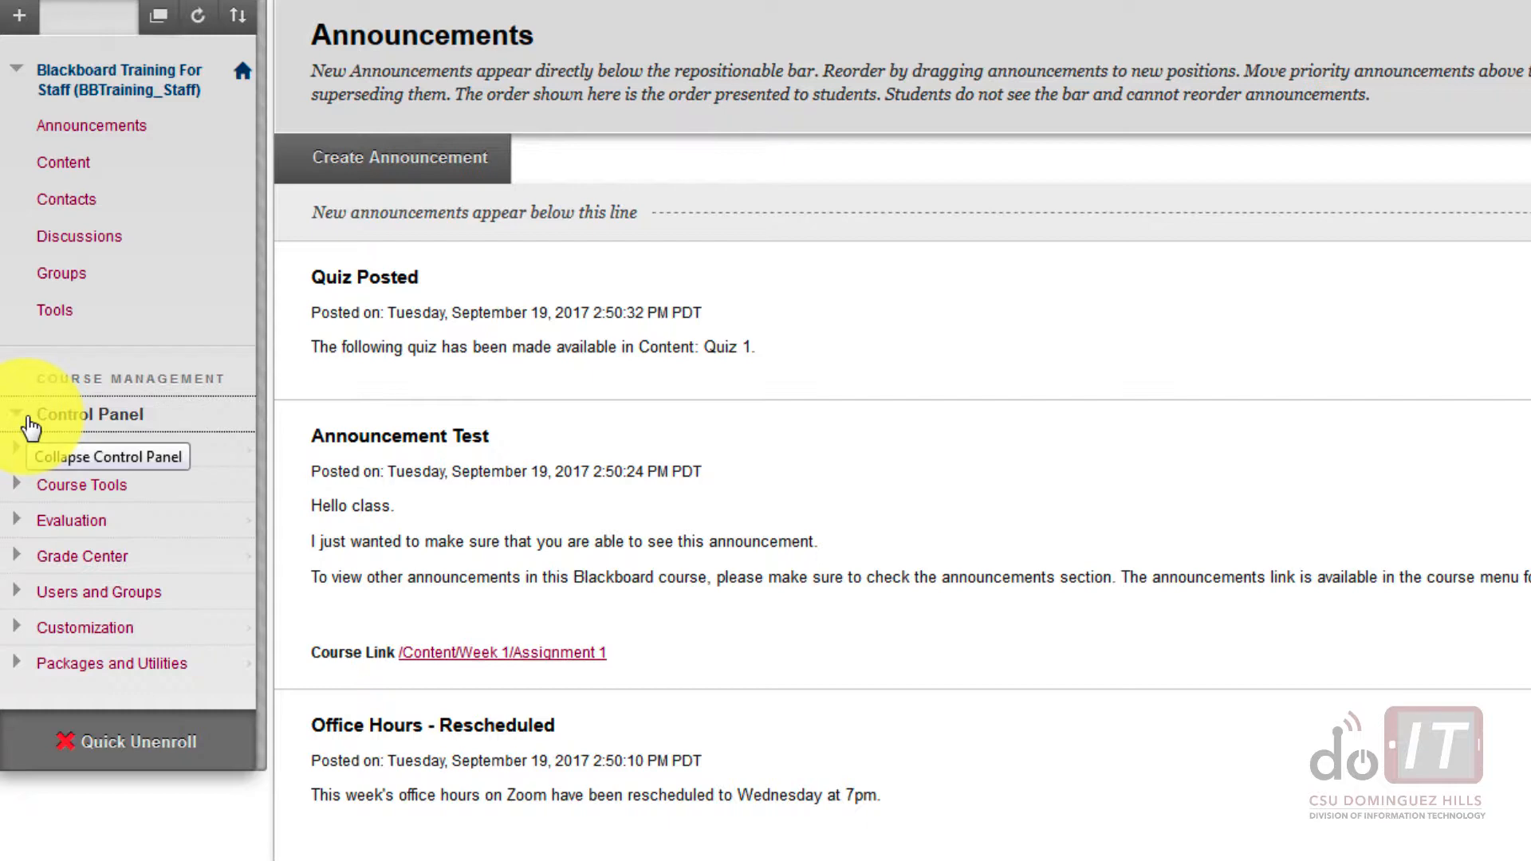
{"action": "left_click", "coordinate": [12, 499]}
{"action": "scroll", "coordinate": [128, 718], "scroll_direction": "down", "scroll_amount": 5}
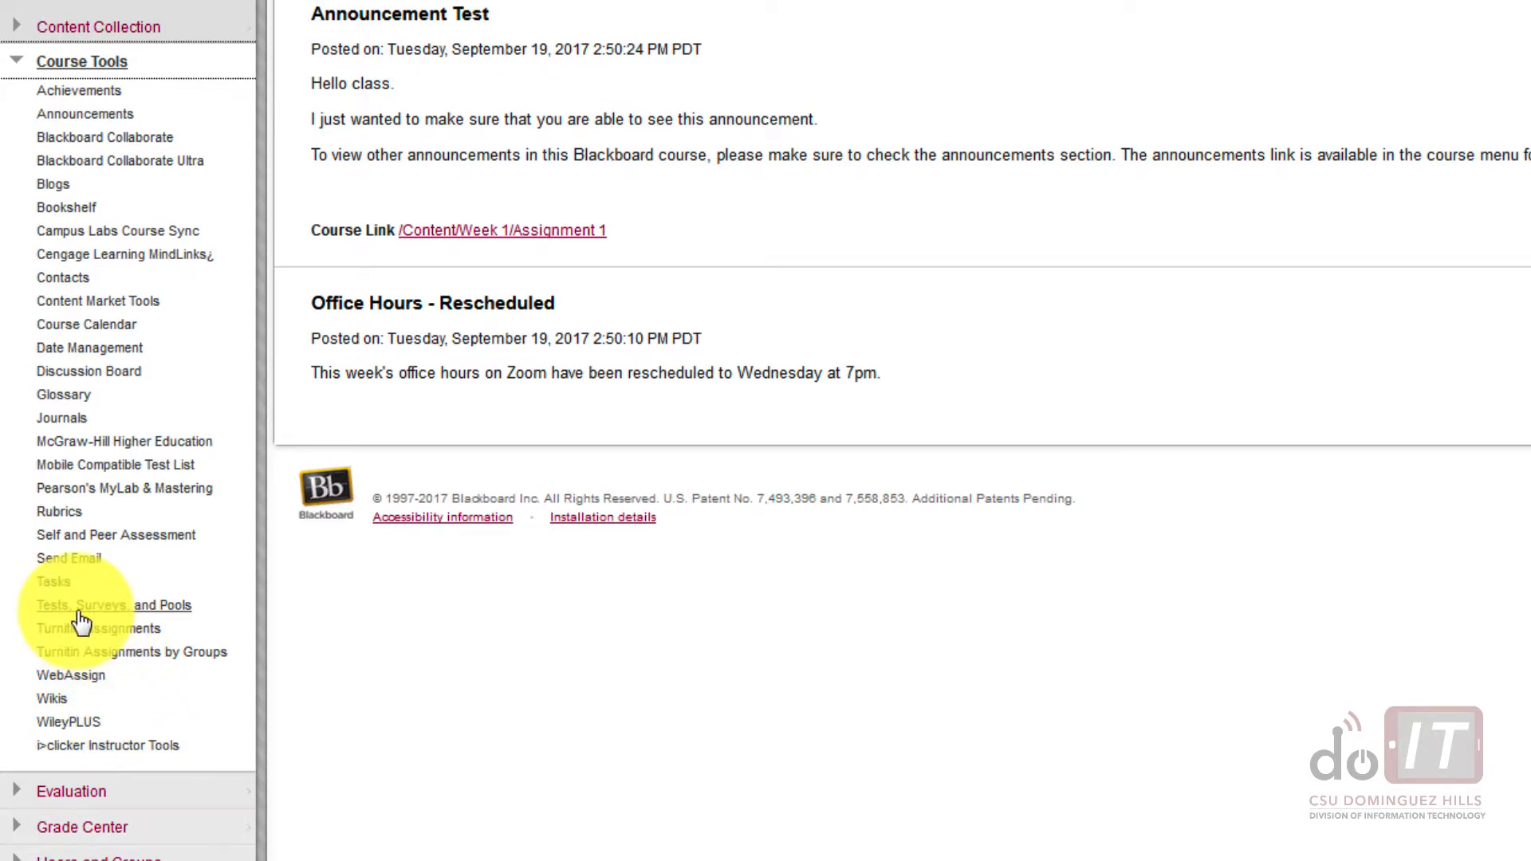
{"action": "left_click", "coordinate": [81, 608]}
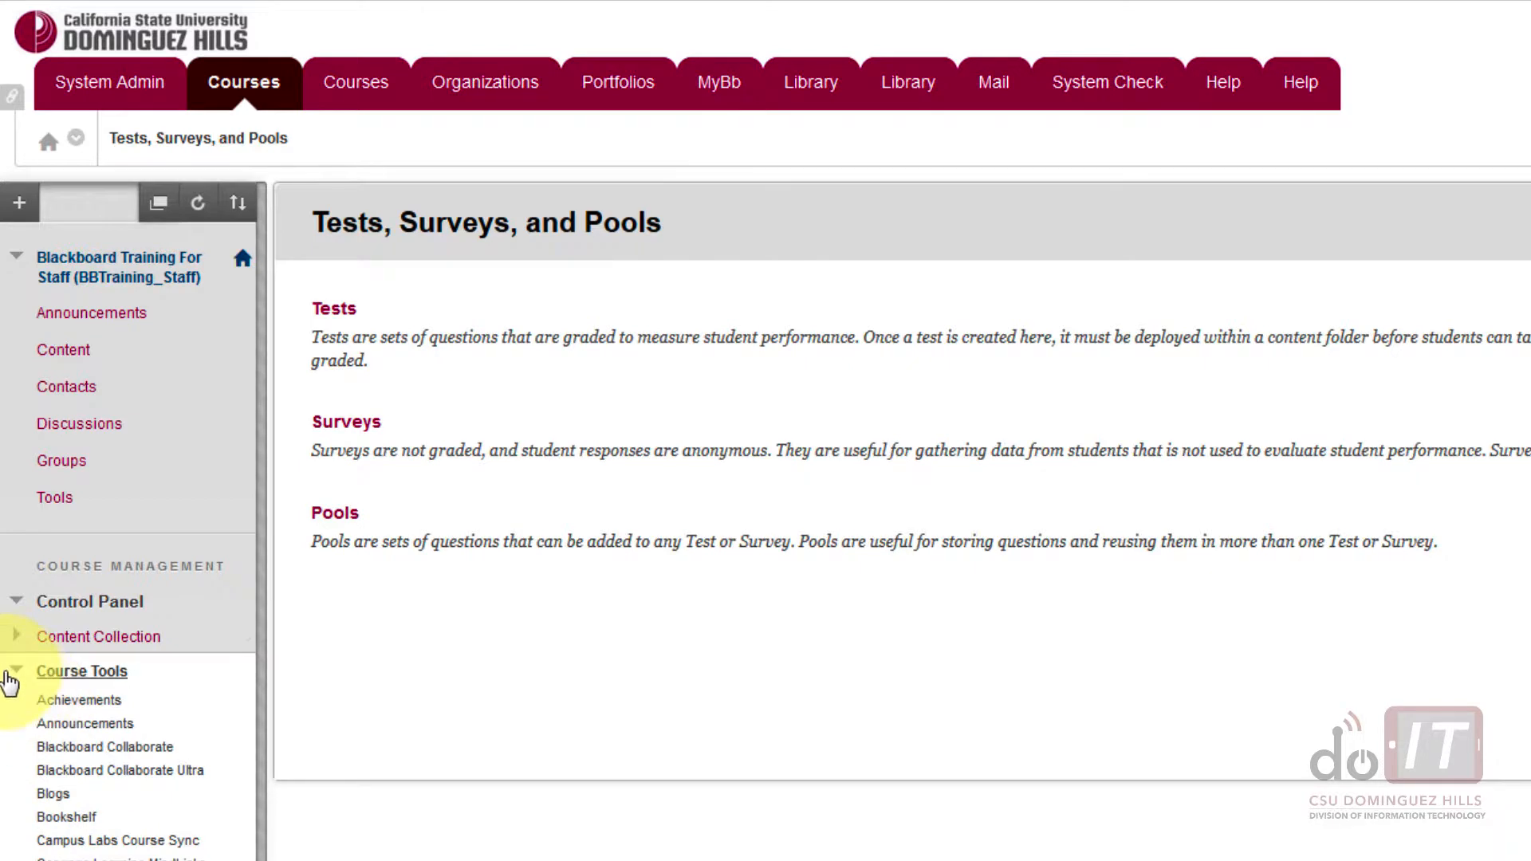
{"action": "left_click", "coordinate": [14, 671]}
{"action": "left_click", "coordinate": [531, 670]}
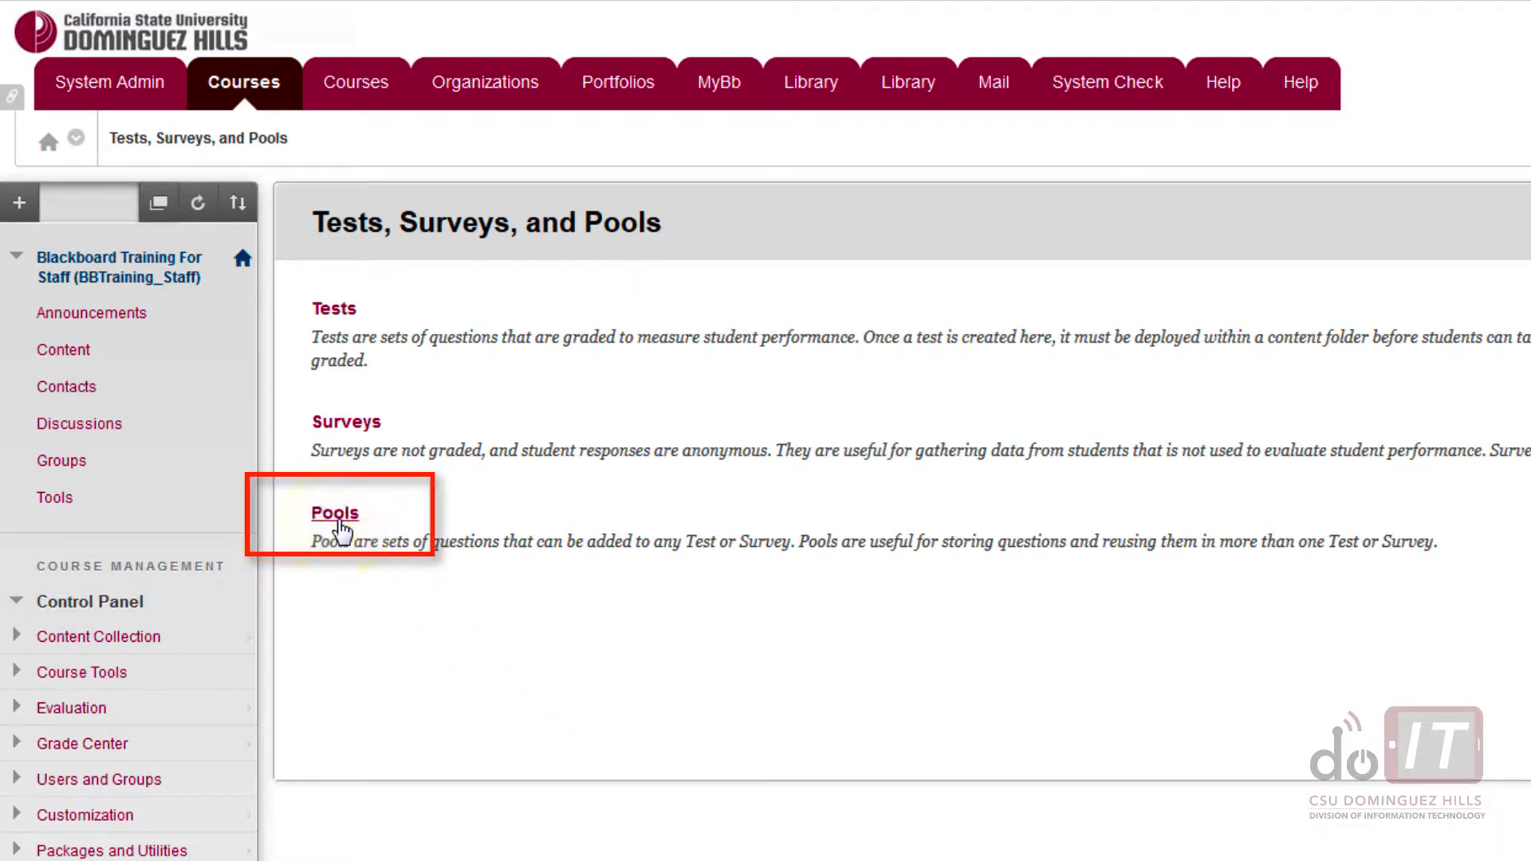
{"action": "left_click", "coordinate": [341, 526]}
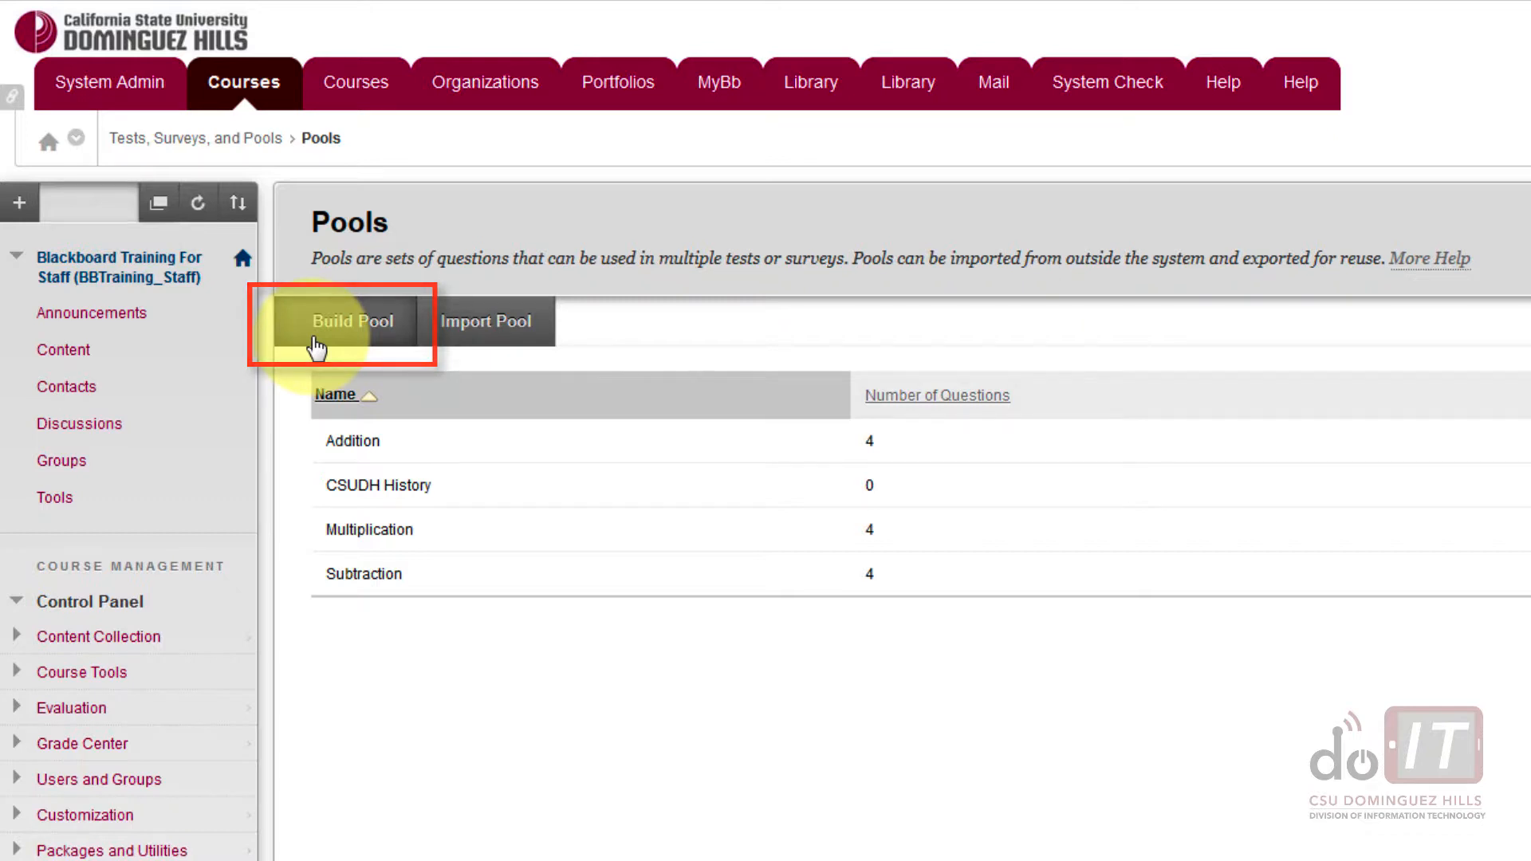
- Build a new question pool named Division and submit it
{"action": "left_click", "coordinate": [316, 345]}
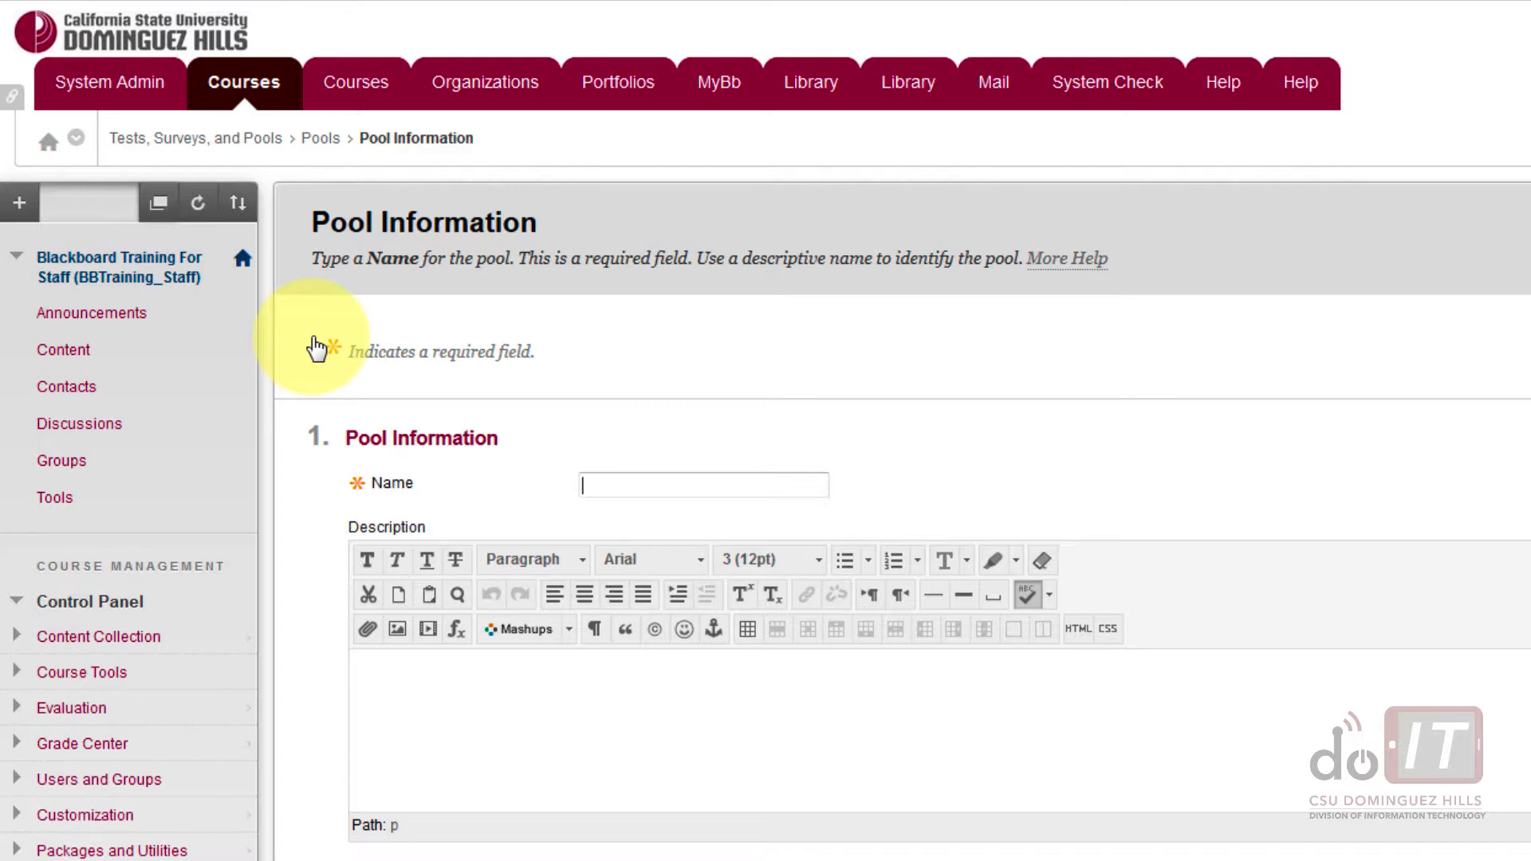
{"action": "type", "text": "Di"}
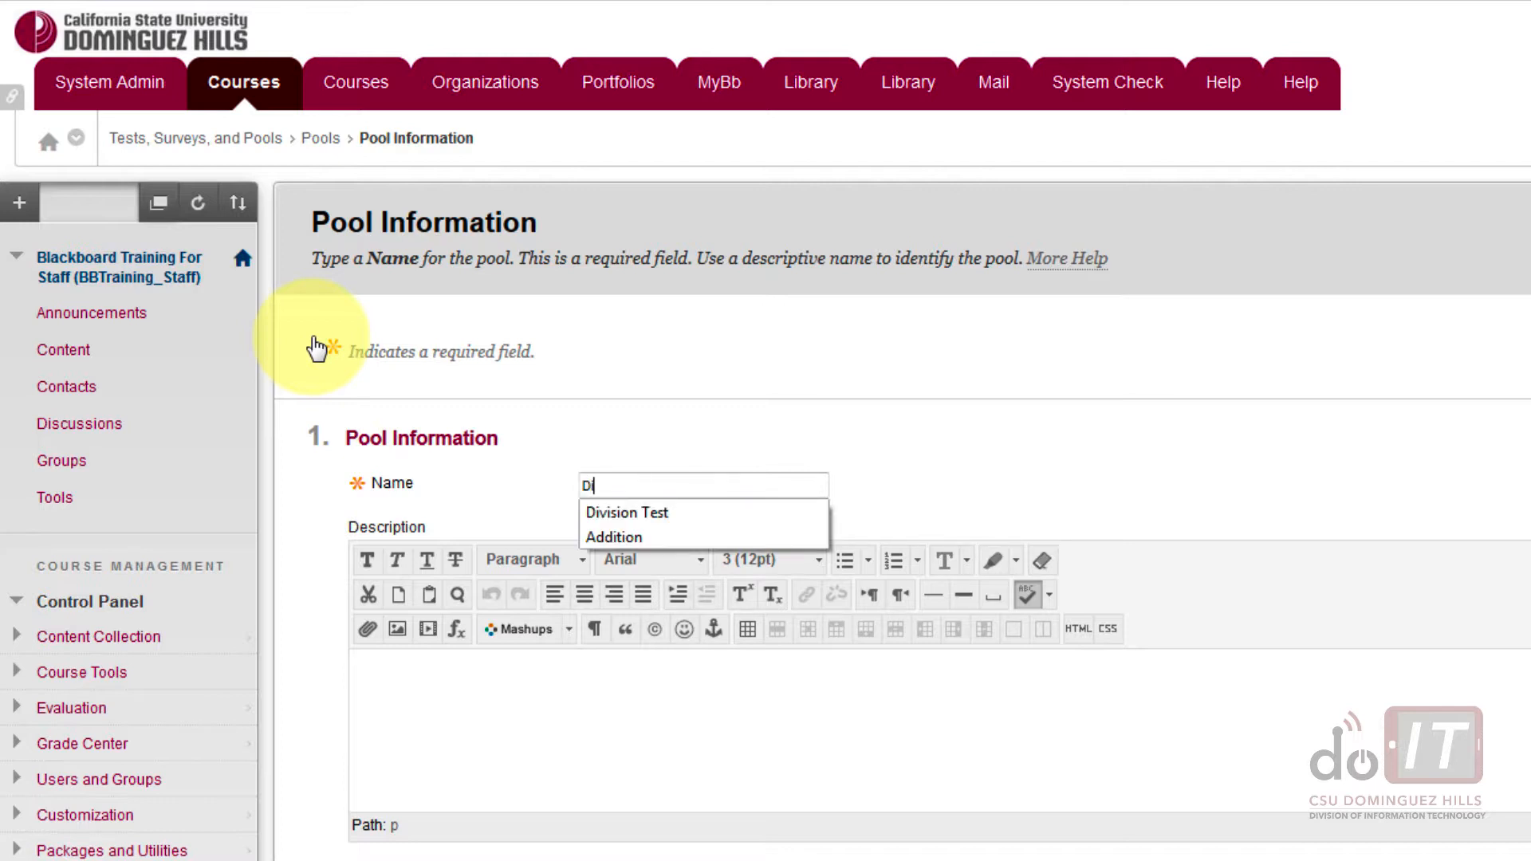
{"action": "type", "text": "vision"}
{"action": "key", "text": "Return"}
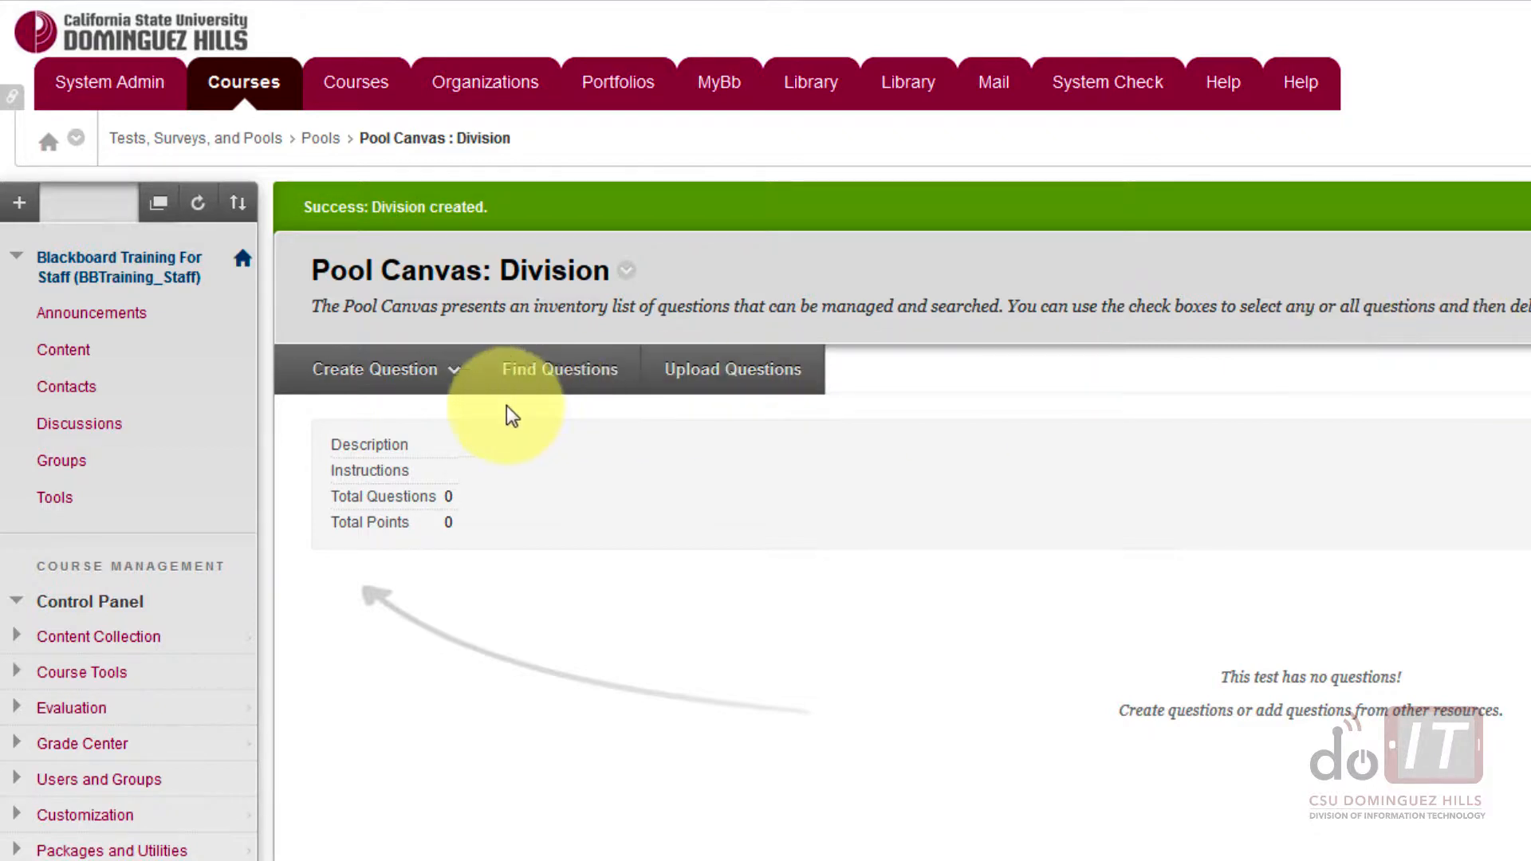
- Add the multiple-choice questions 100/25, 200/25 and 5/5, giving 5/5 the answers 1, 2 and 3, and return to the pool list
{"action": "left_click", "coordinate": [408, 369]}
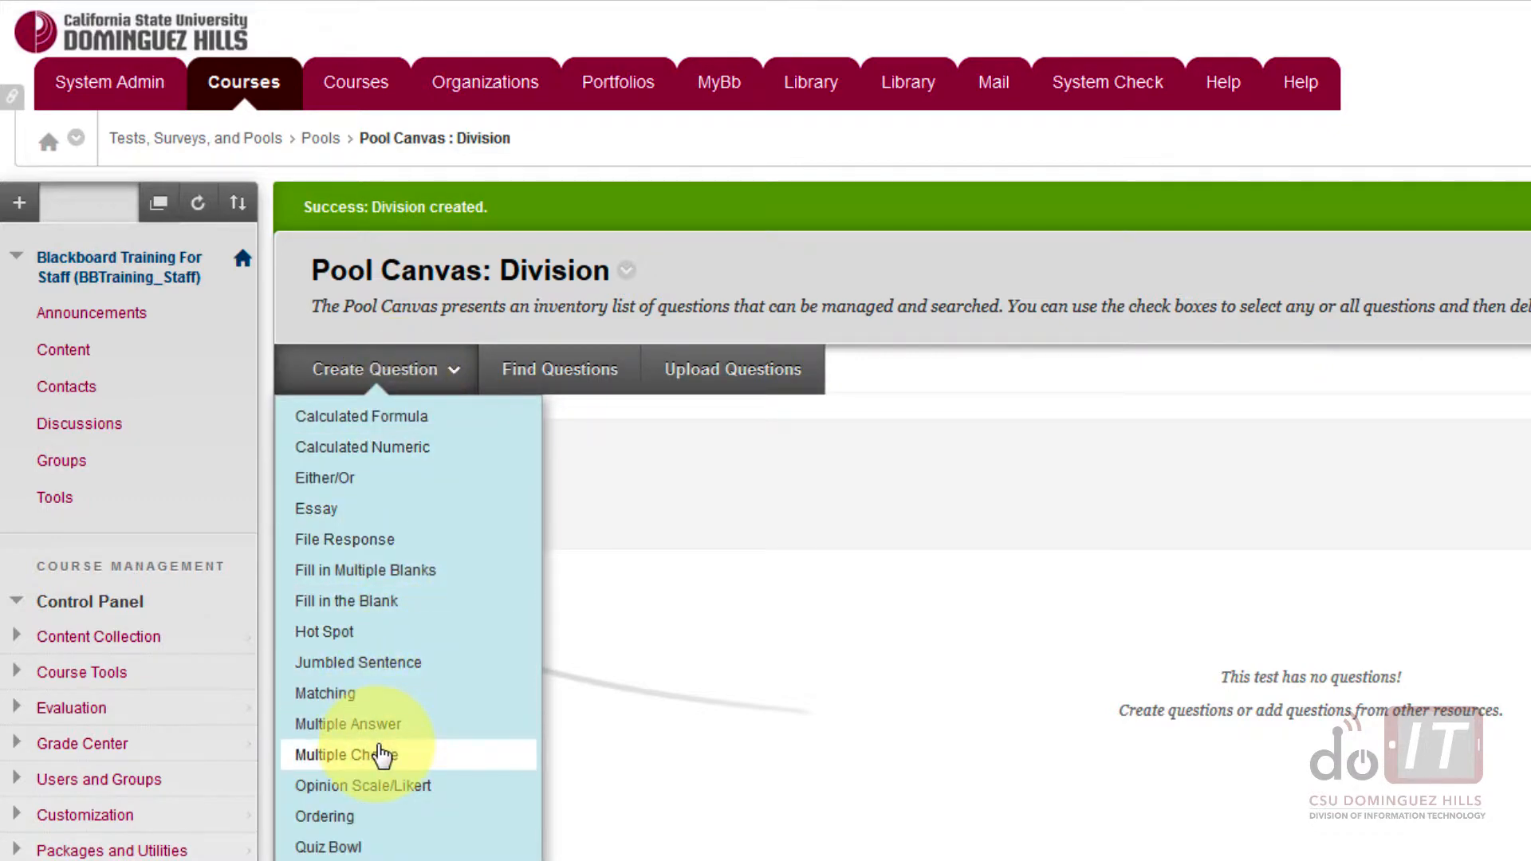
{"action": "left_click", "coordinate": [381, 754]}
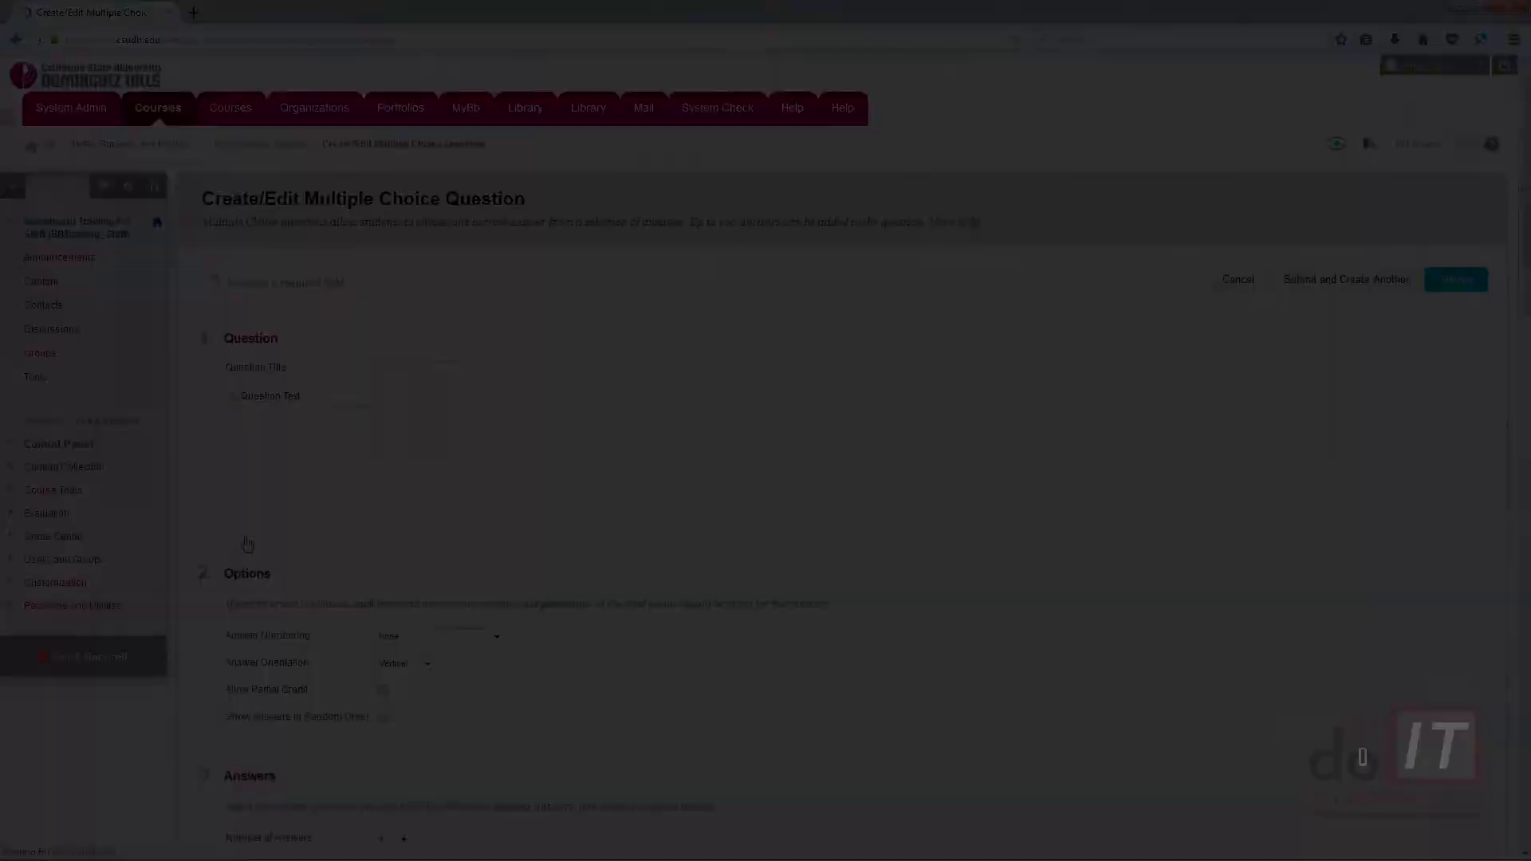
{"action": "left_click", "coordinate": [615, 536]}
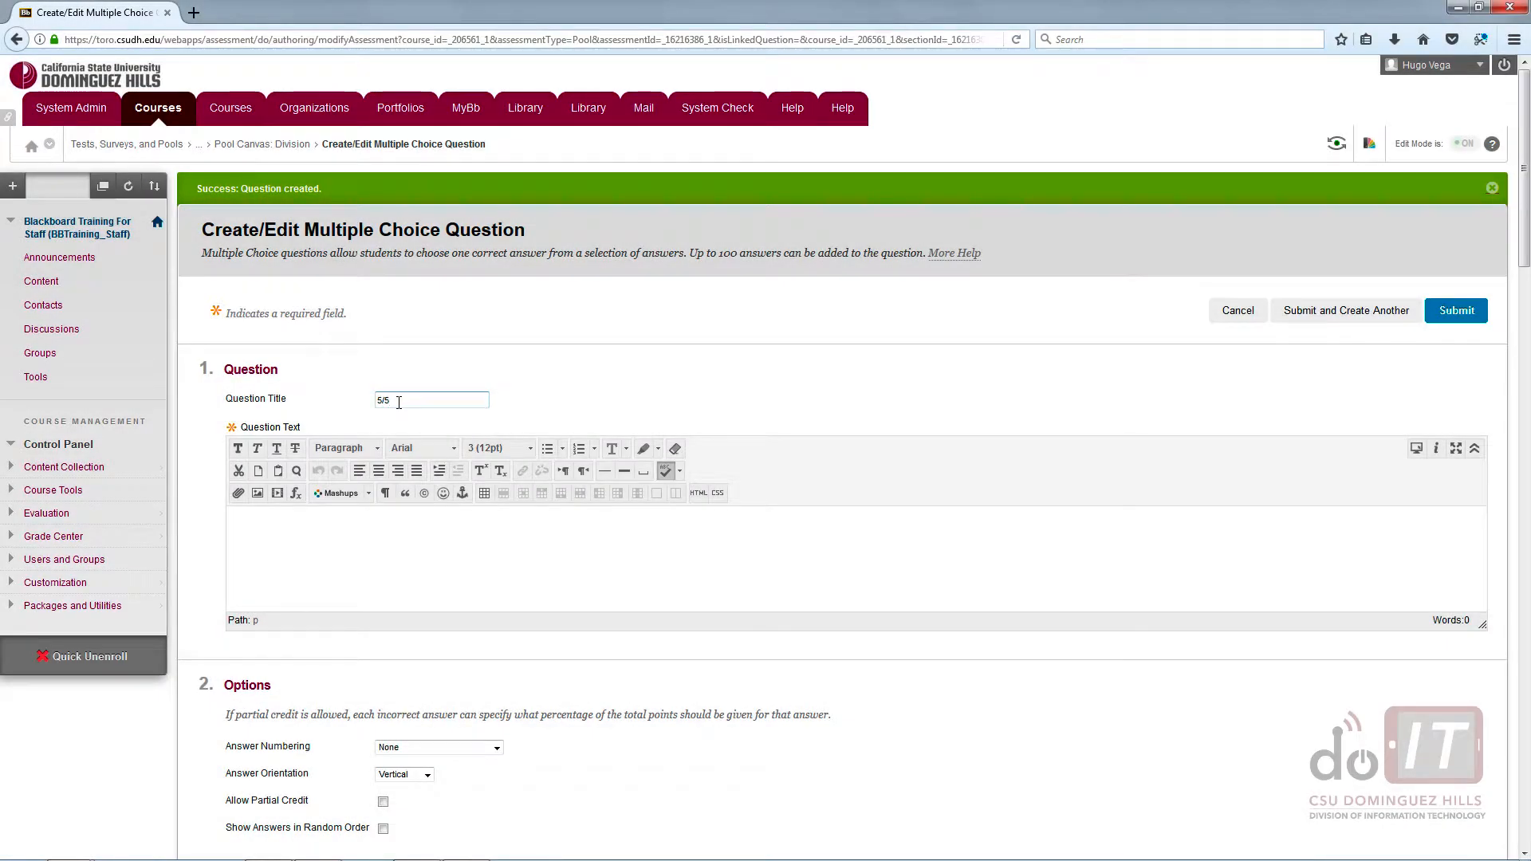
{"action": "left_click", "coordinate": [342, 542]}
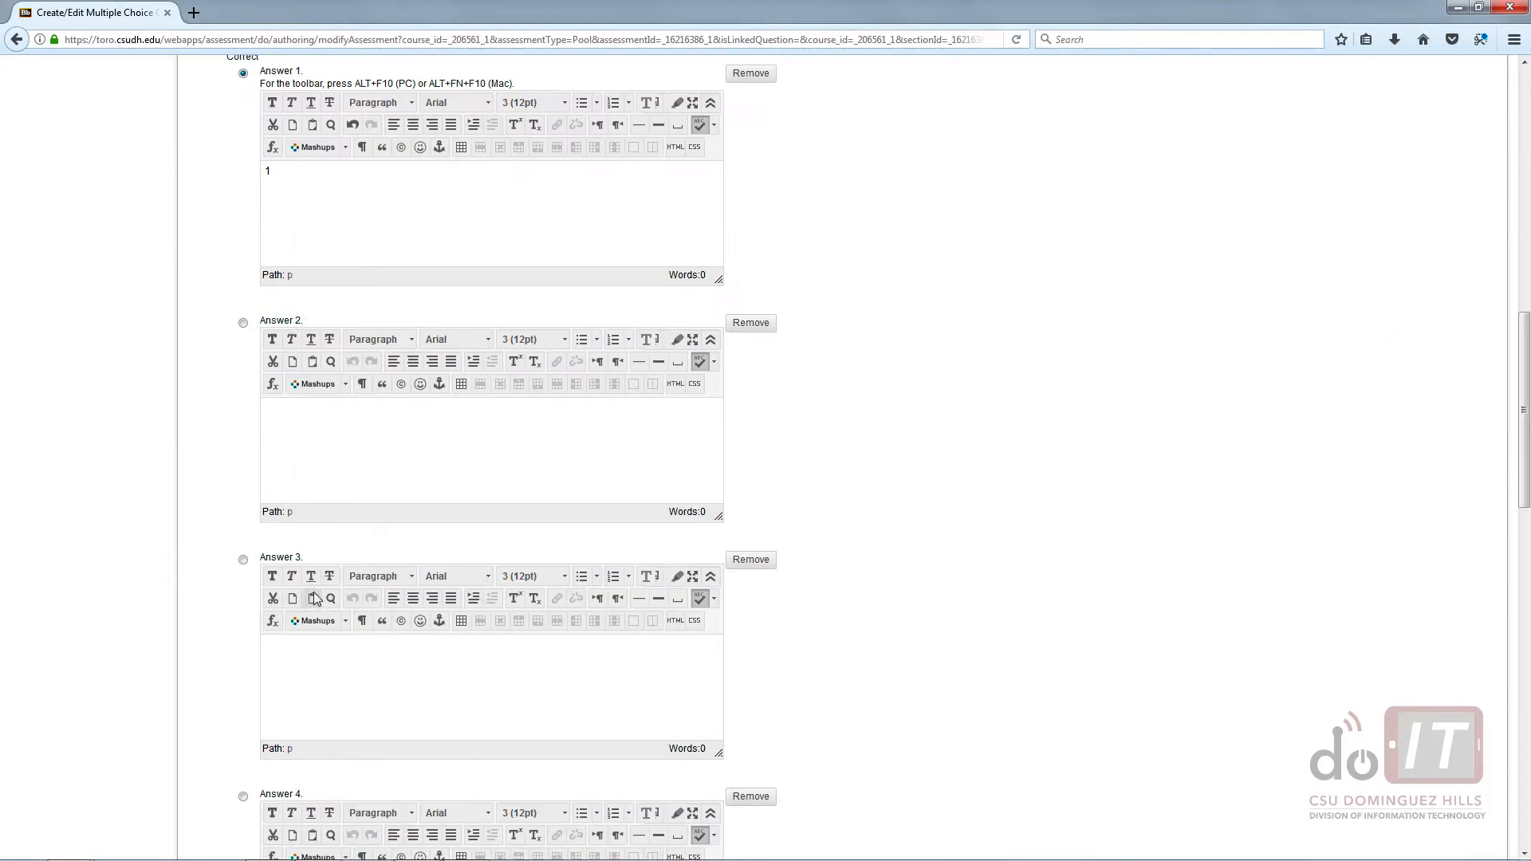
{"action": "type", "text": "2"}
{"action": "left_click", "coordinate": [345, 688]}
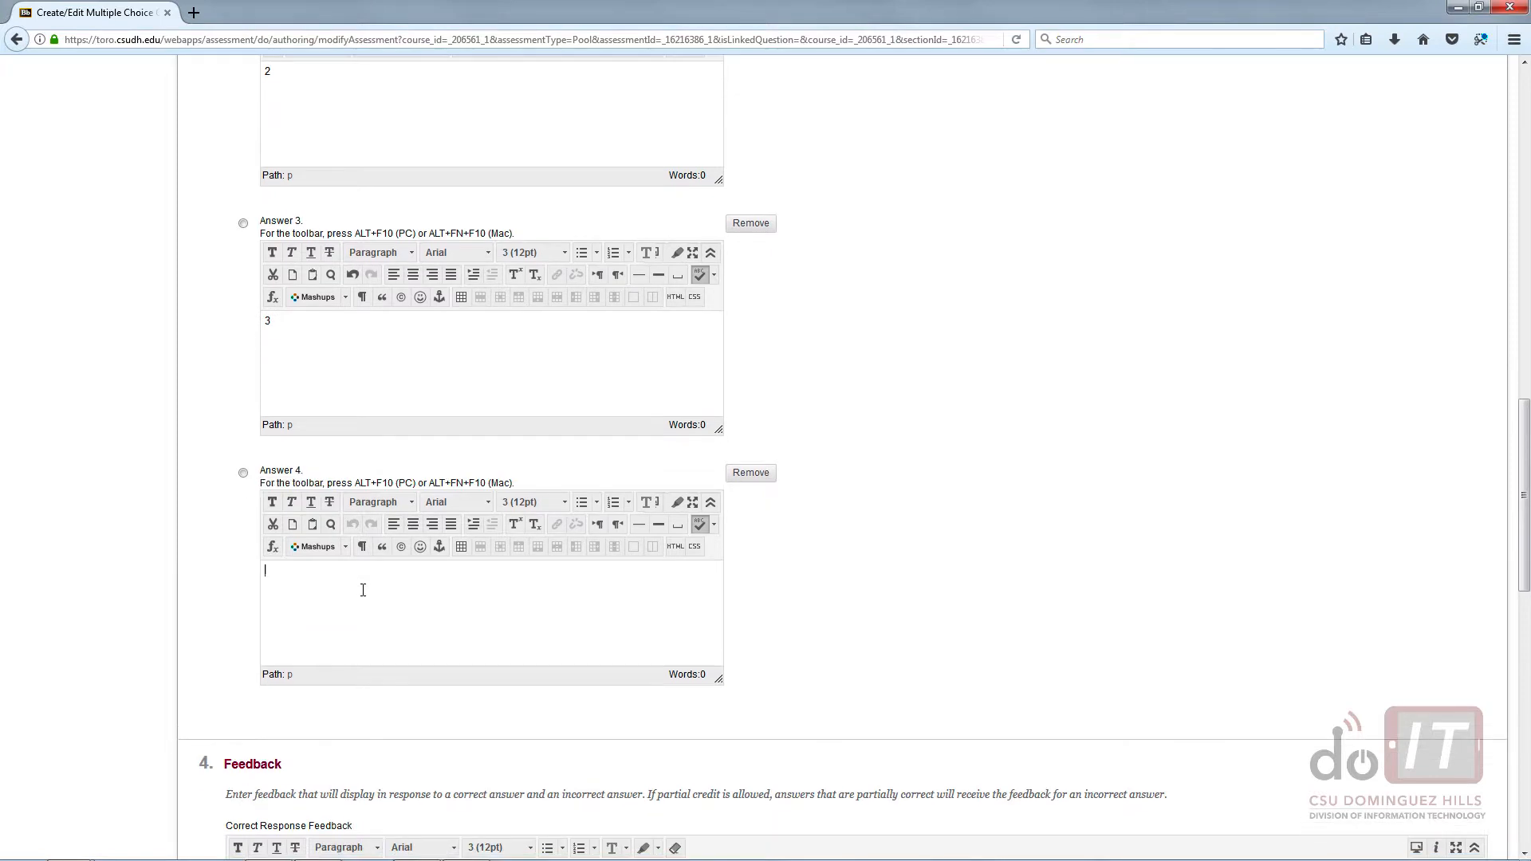
{"action": "scroll", "coordinate": [1165, 601], "scroll_direction": "down", "scroll_amount": 15}
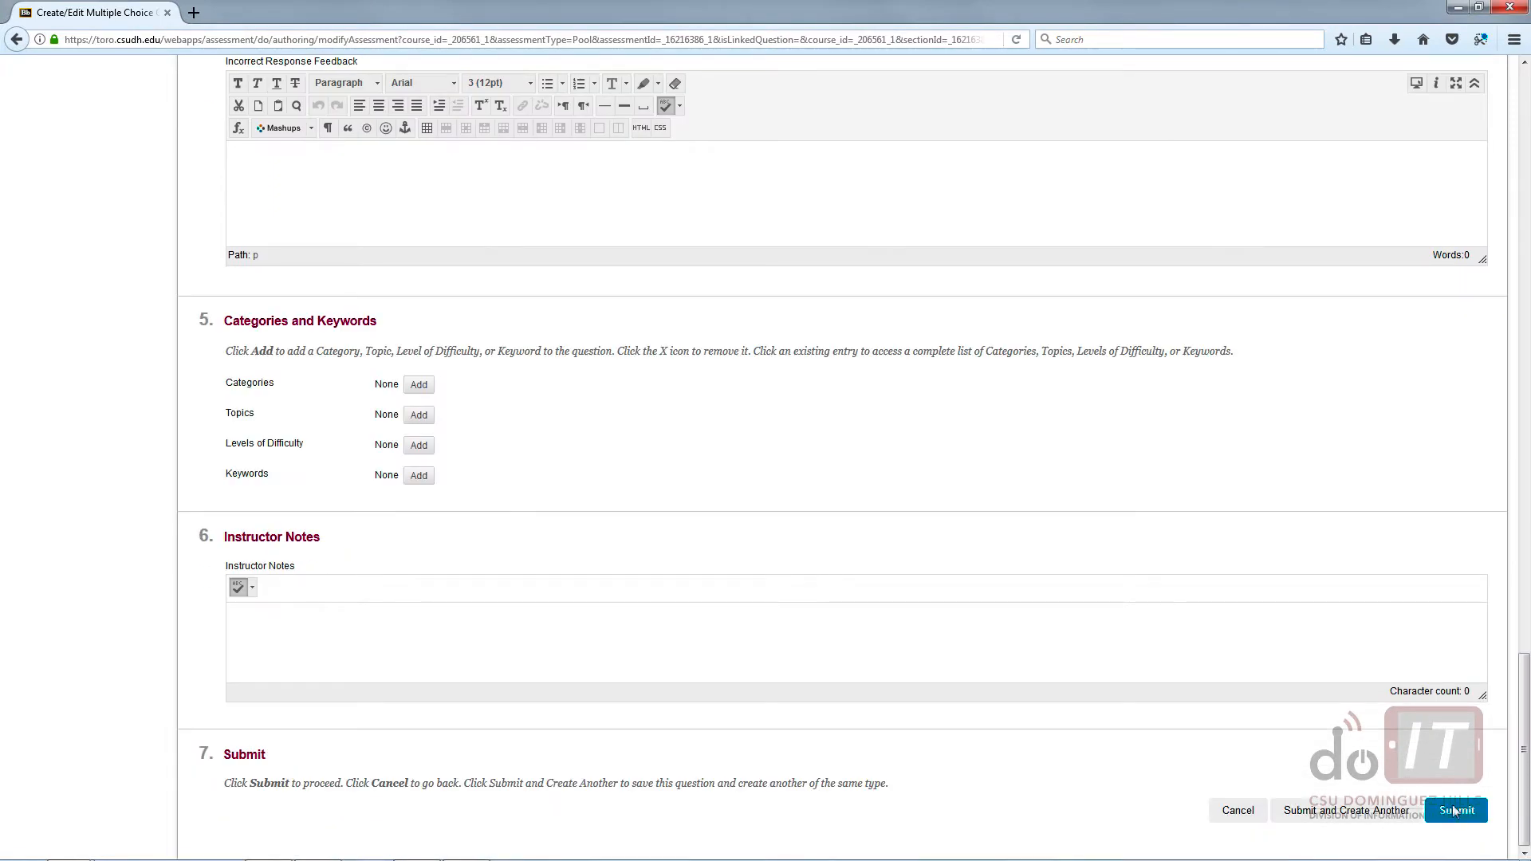
{"action": "left_click", "coordinate": [1456, 807]}
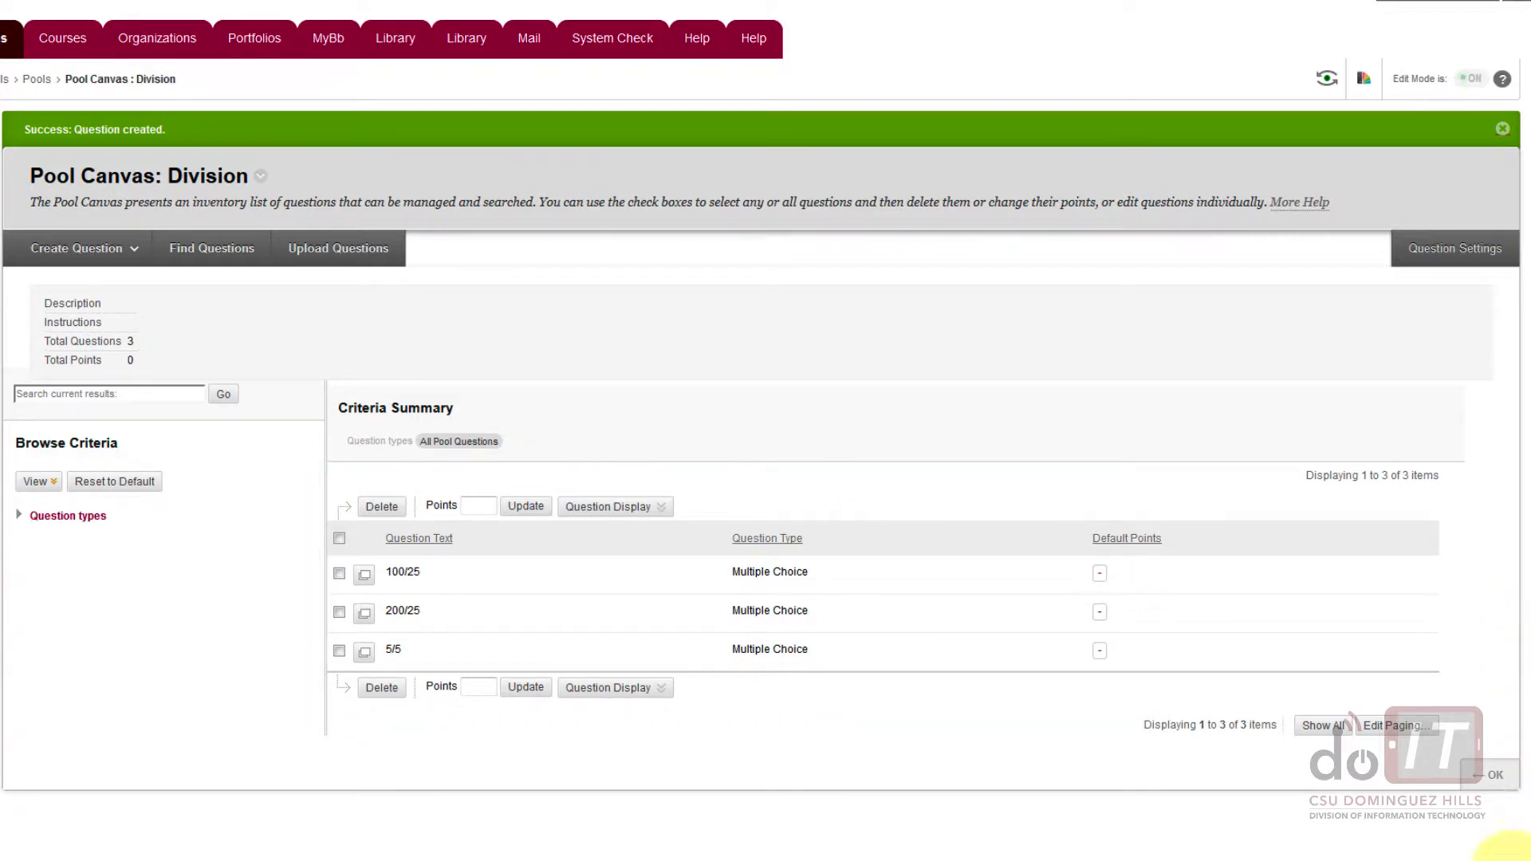
{"action": "left_click", "coordinate": [1502, 789]}
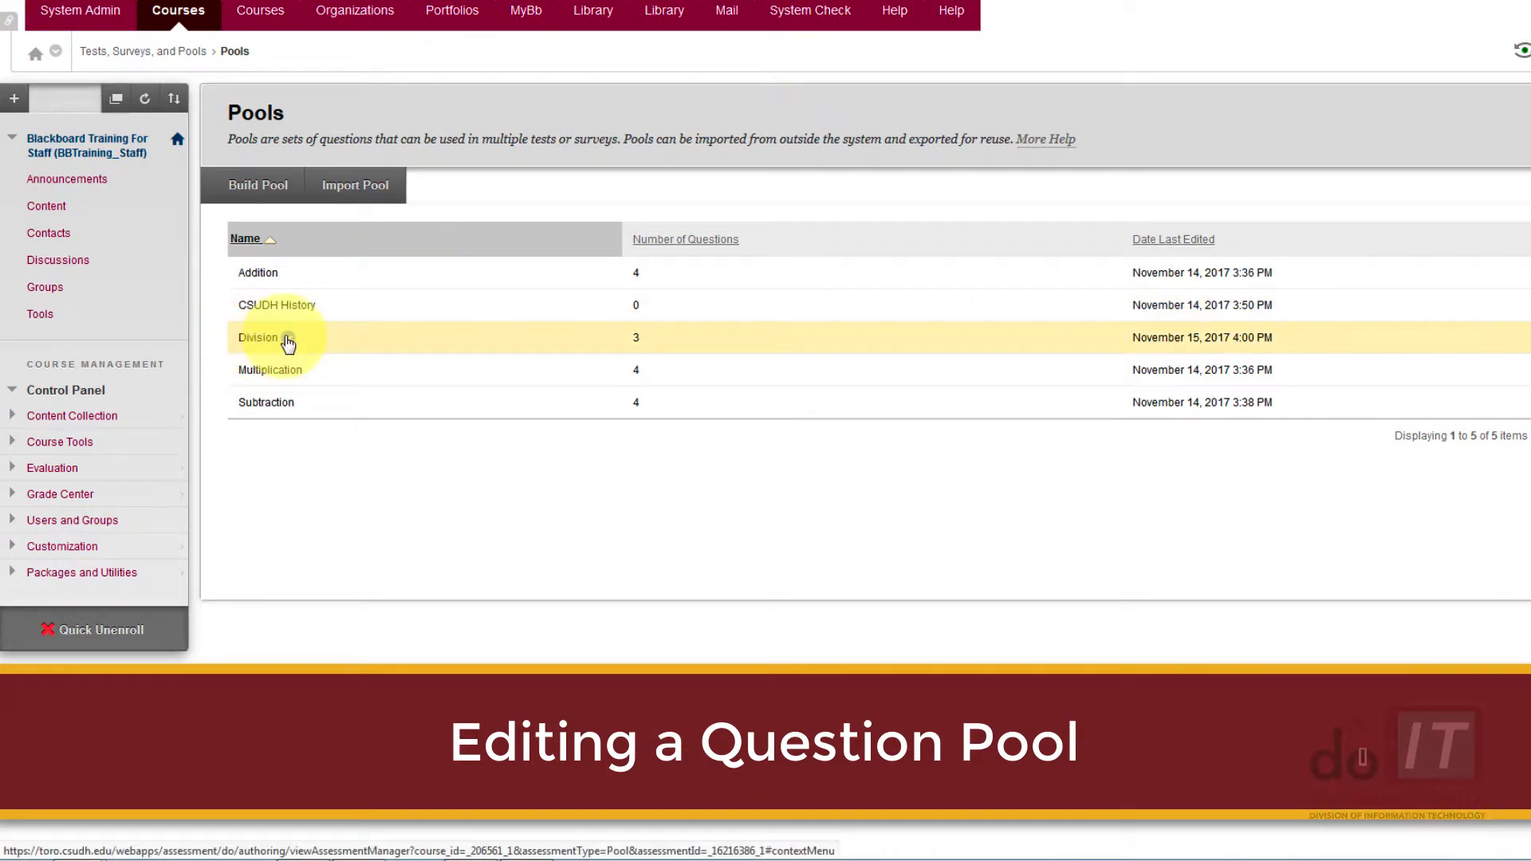
- Open the Division pool for editing and create a multiple-choice question with the text 25/5
{"action": "left_click", "coordinate": [287, 339]}
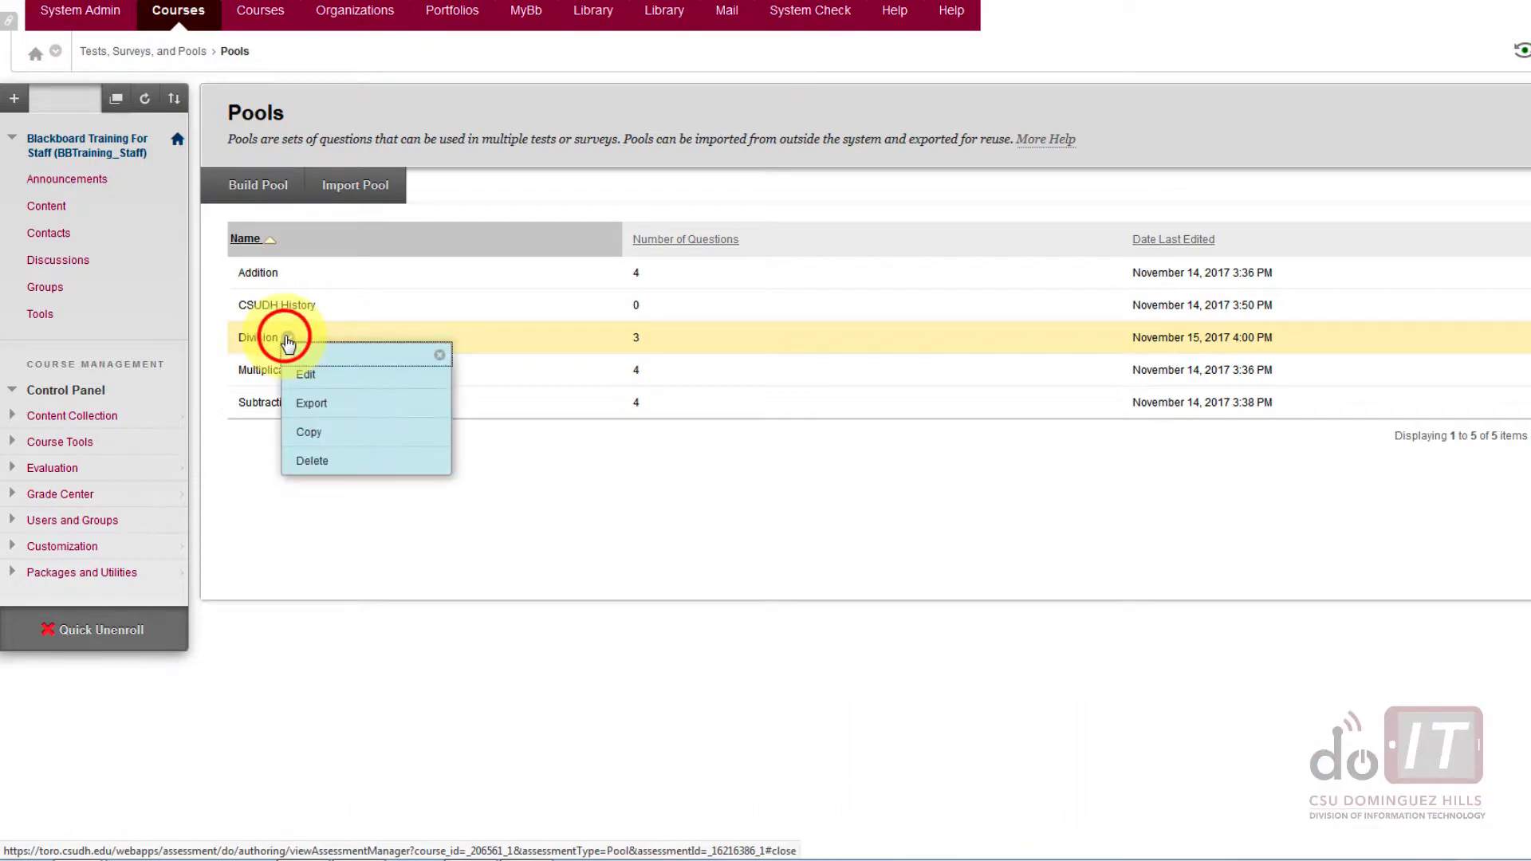
{"action": "left_click", "coordinate": [301, 376]}
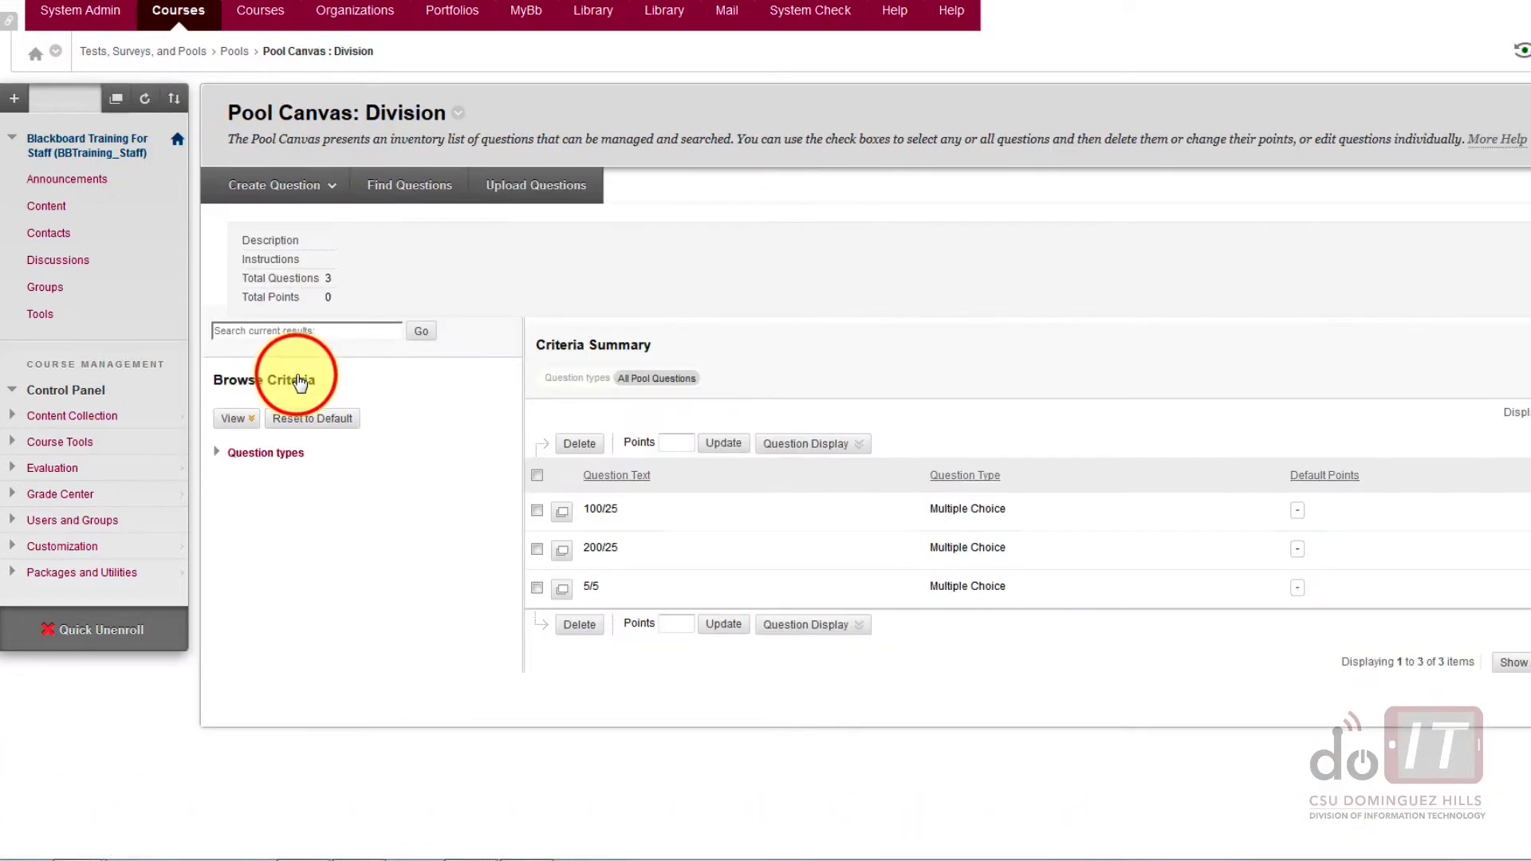
{"action": "mouse_move", "coordinate": [310, 185]}
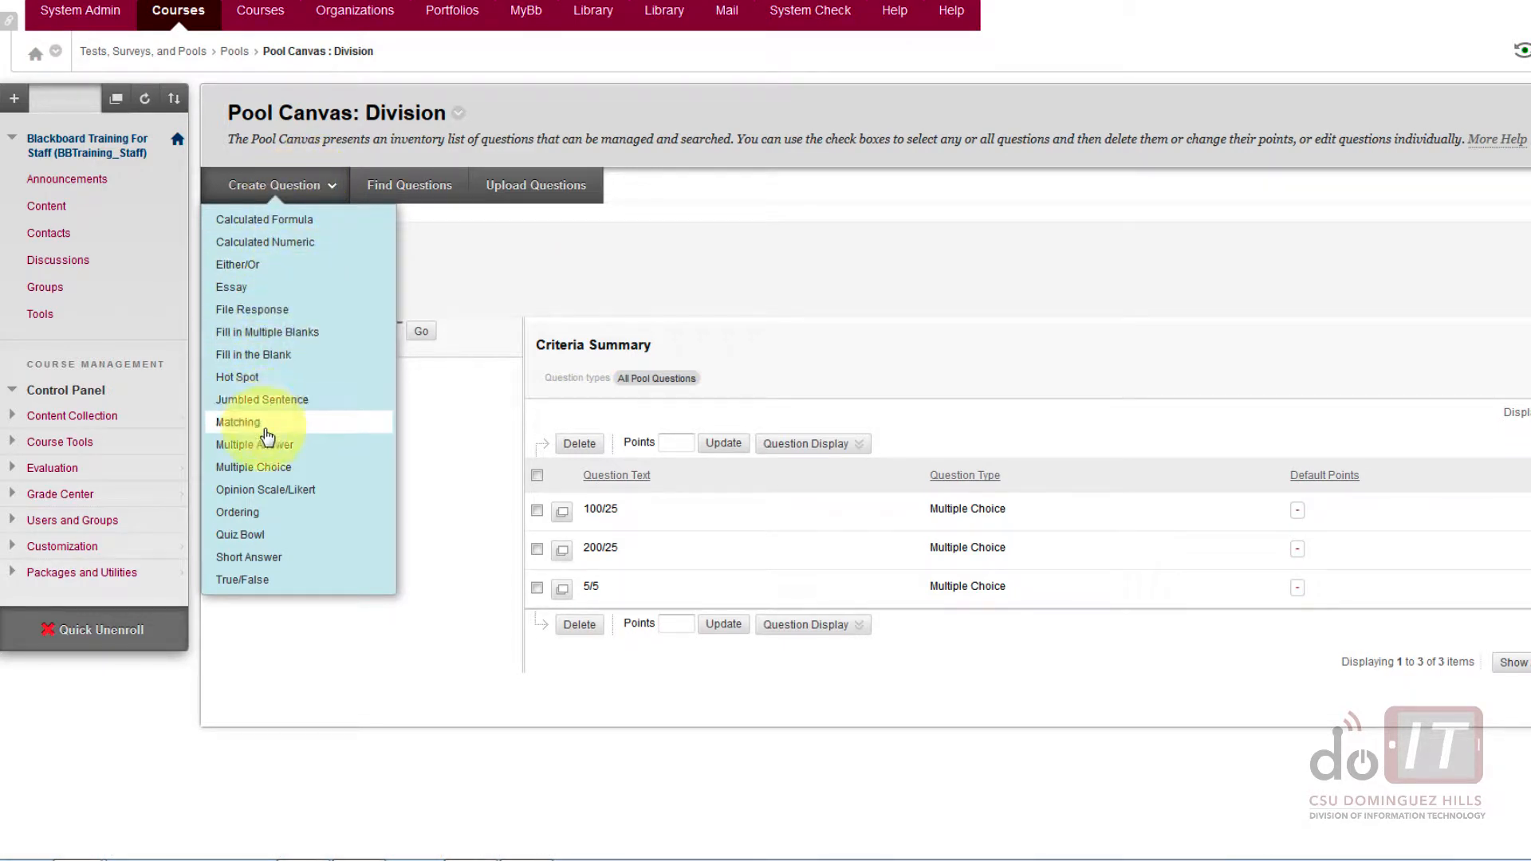
{"action": "left_click", "coordinate": [267, 471]}
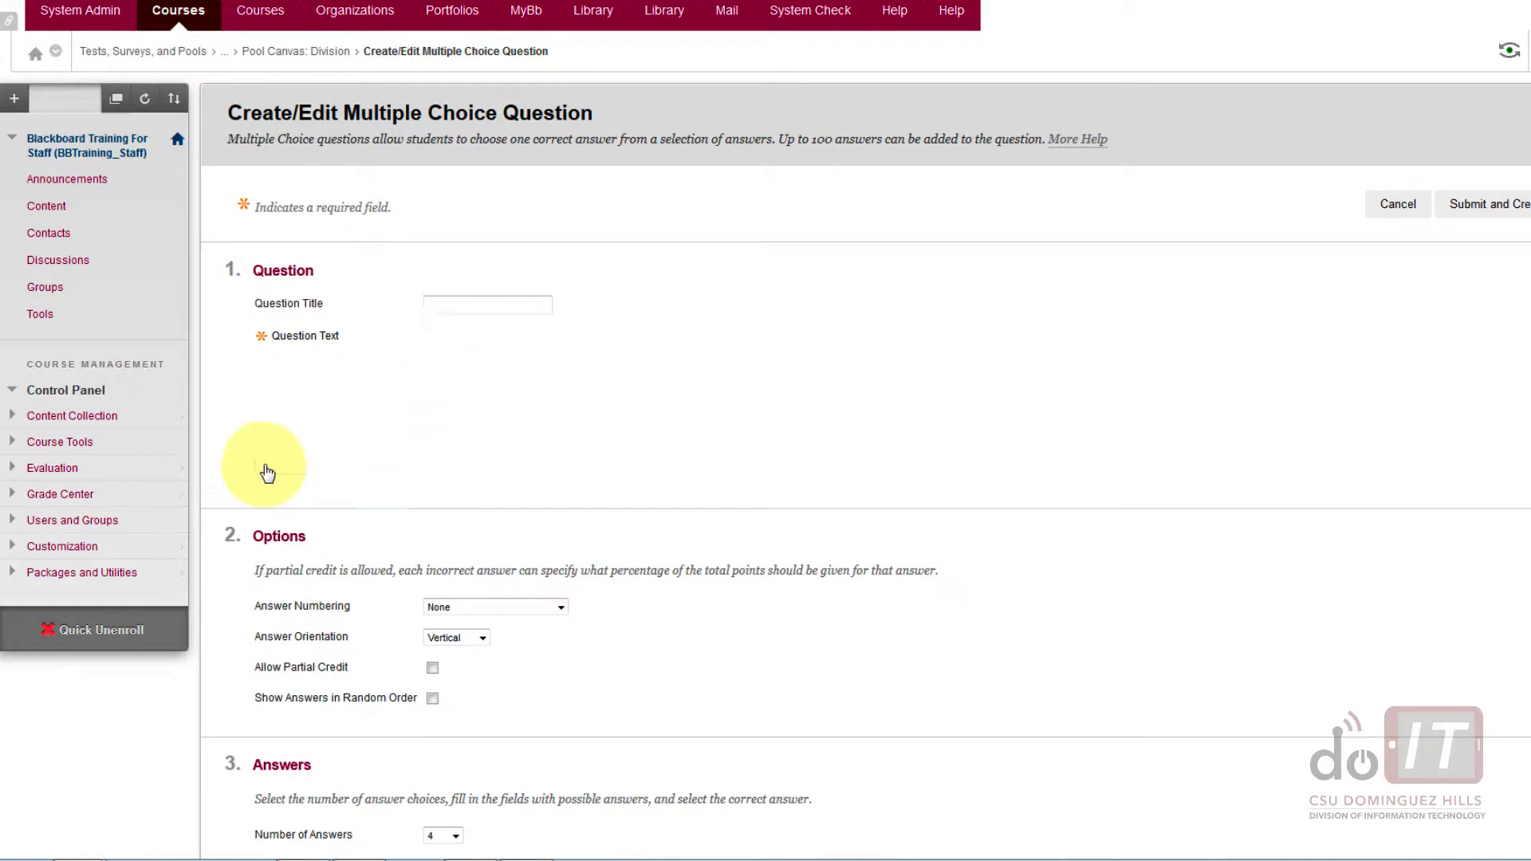
{"action": "left_click", "coordinate": [266, 464]}
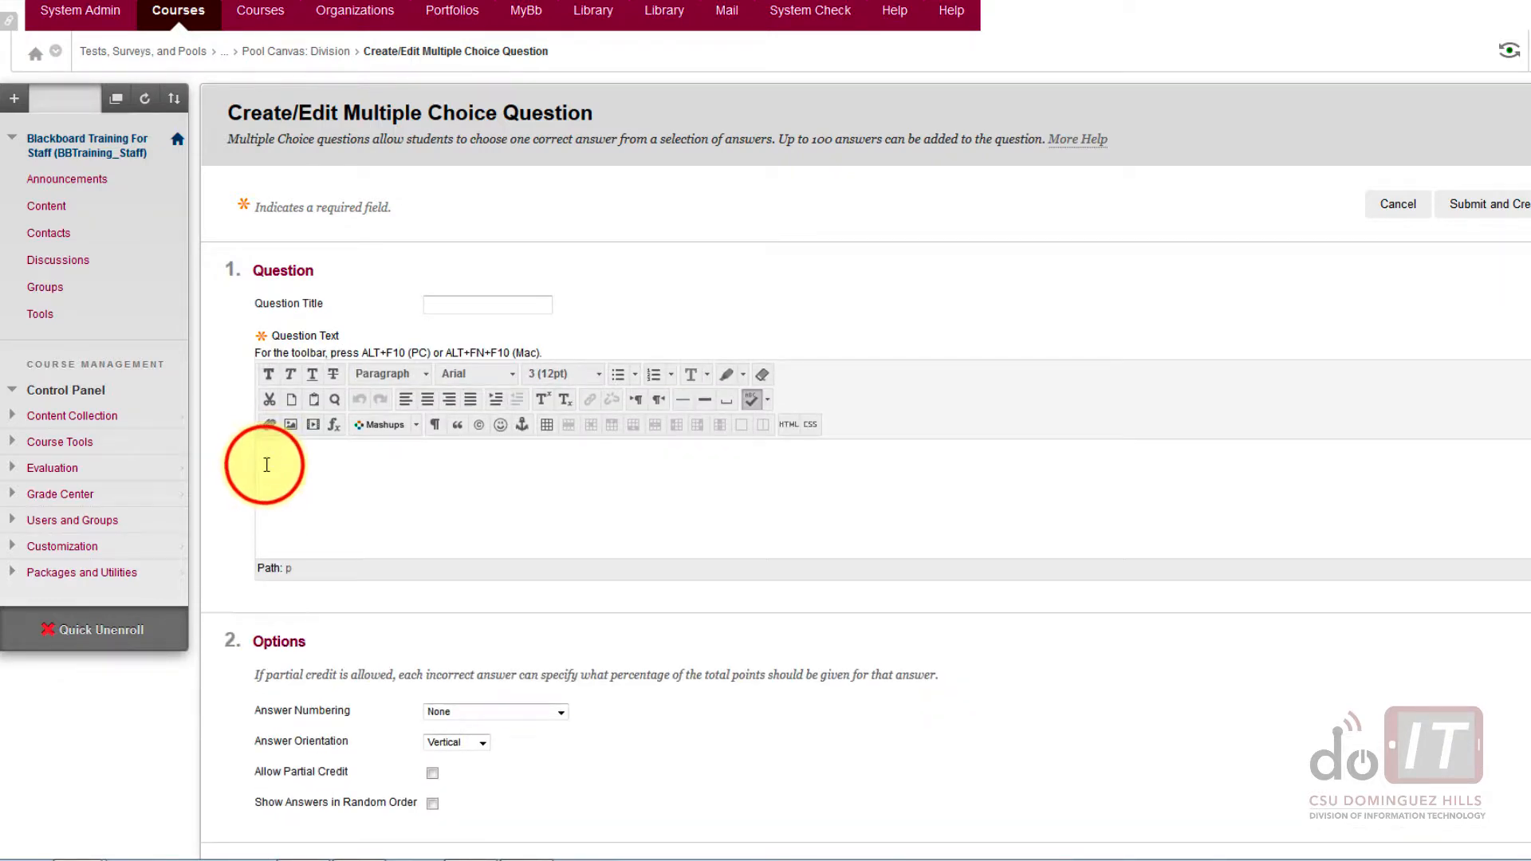
{"action": "type", "text": "2"}
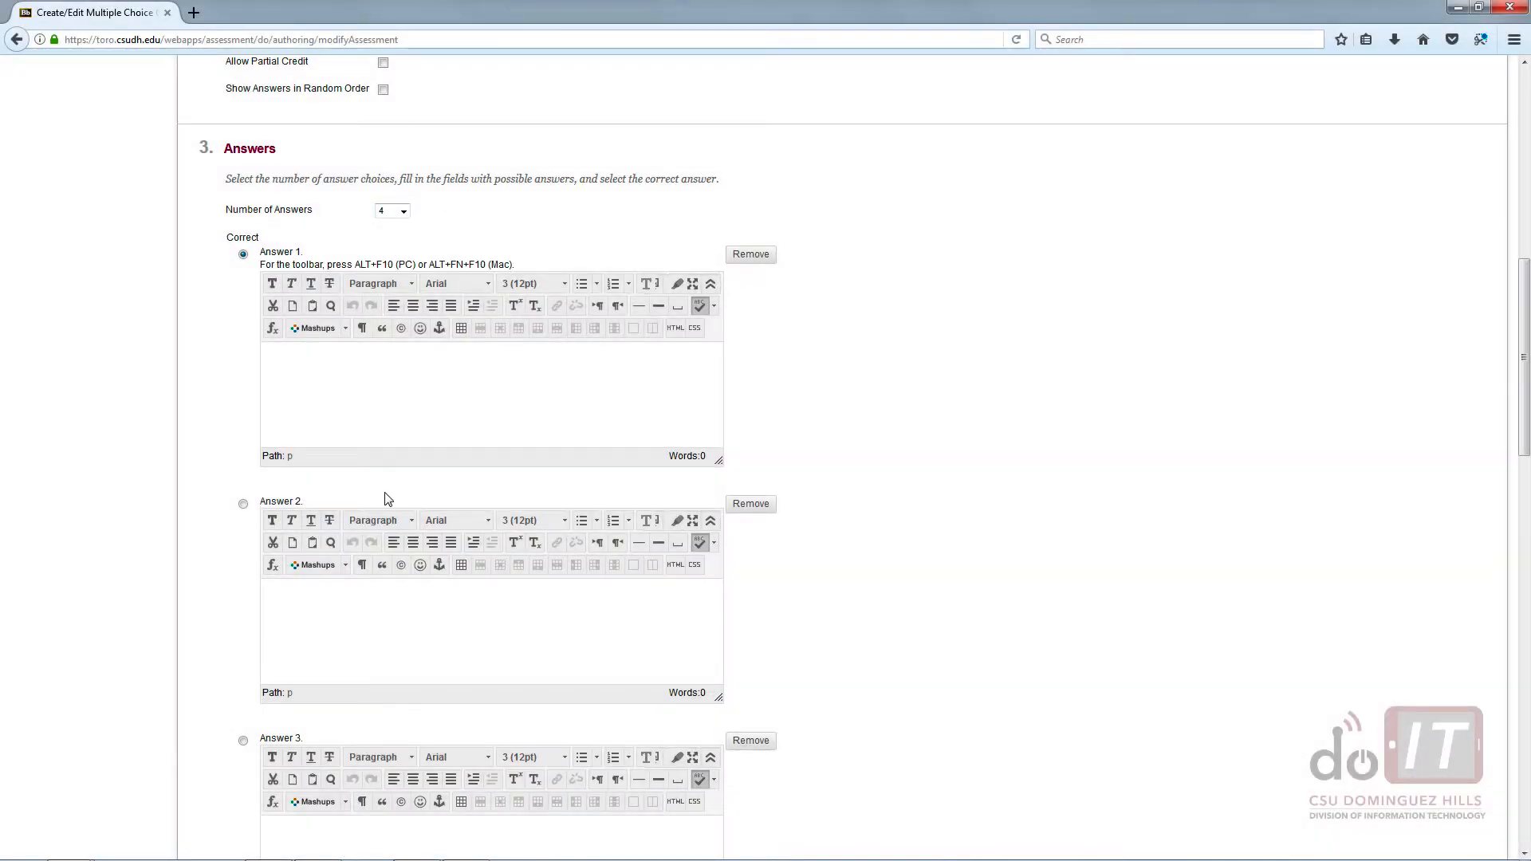
- Fill in the 25/5 question's answers, including 5 as the correct one, 4 and 2, submit it, and return to the pool list
{"action": "type", "text": "5"}
{"action": "left_click", "coordinate": [385, 600]}
{"action": "type", "text": "4"}
{"action": "scroll", "coordinate": [383, 598], "scroll_direction": "down", "scroll_amount": 4}
{"action": "left_click", "coordinate": [376, 499]}
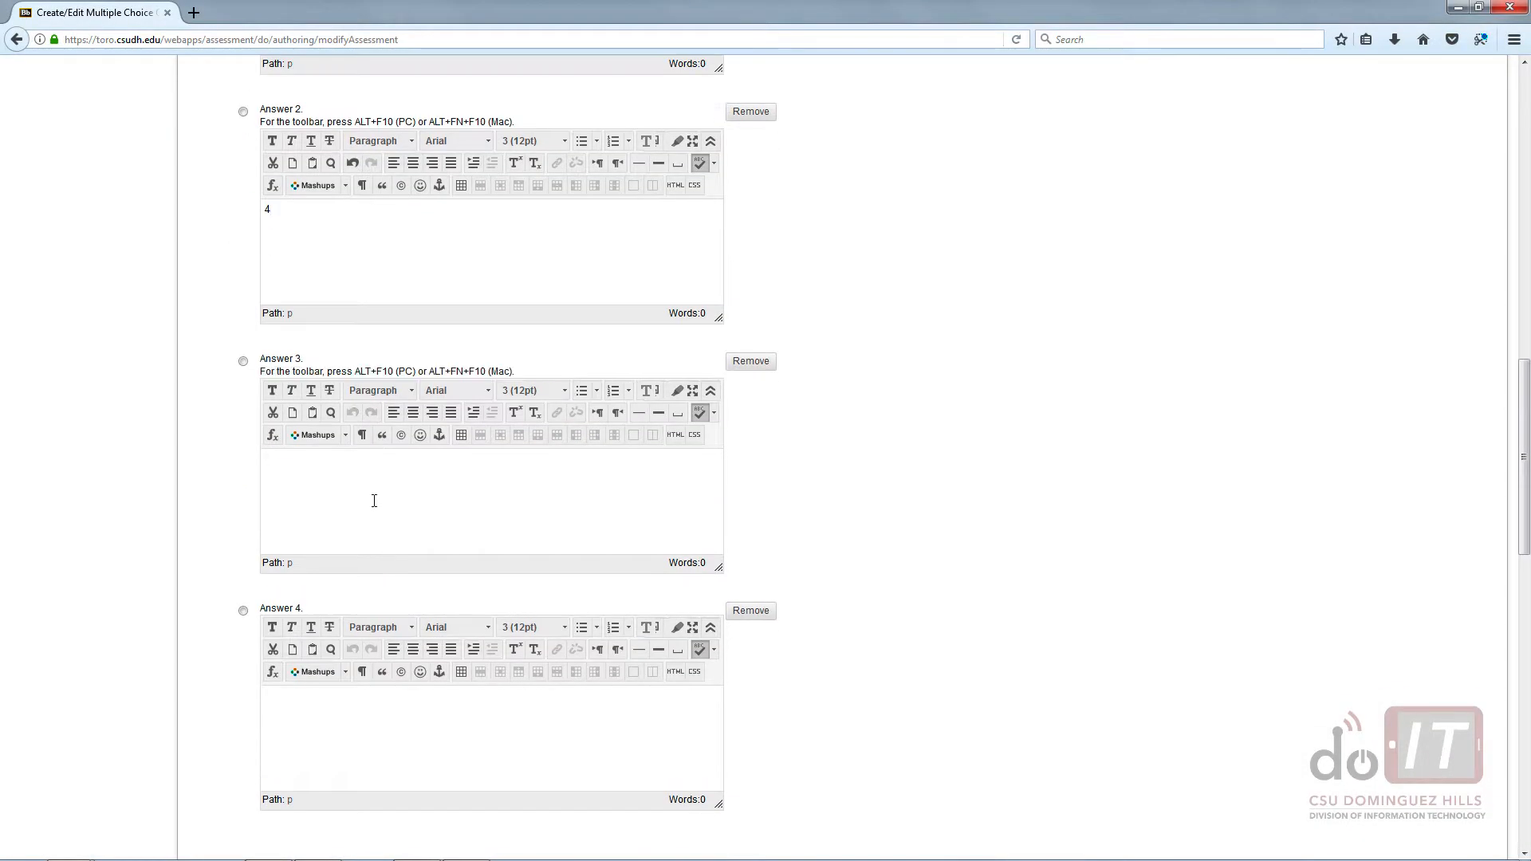
{"action": "scroll", "coordinate": [378, 494], "scroll_direction": "down", "scroll_amount": 5}
{"action": "left_click", "coordinate": [417, 284]}
{"action": "type", "text": "2"}
{"action": "scroll", "coordinate": [861, 465], "scroll_direction": "down", "scroll_amount": 10}
{"action": "left_click", "coordinate": [1463, 811]}
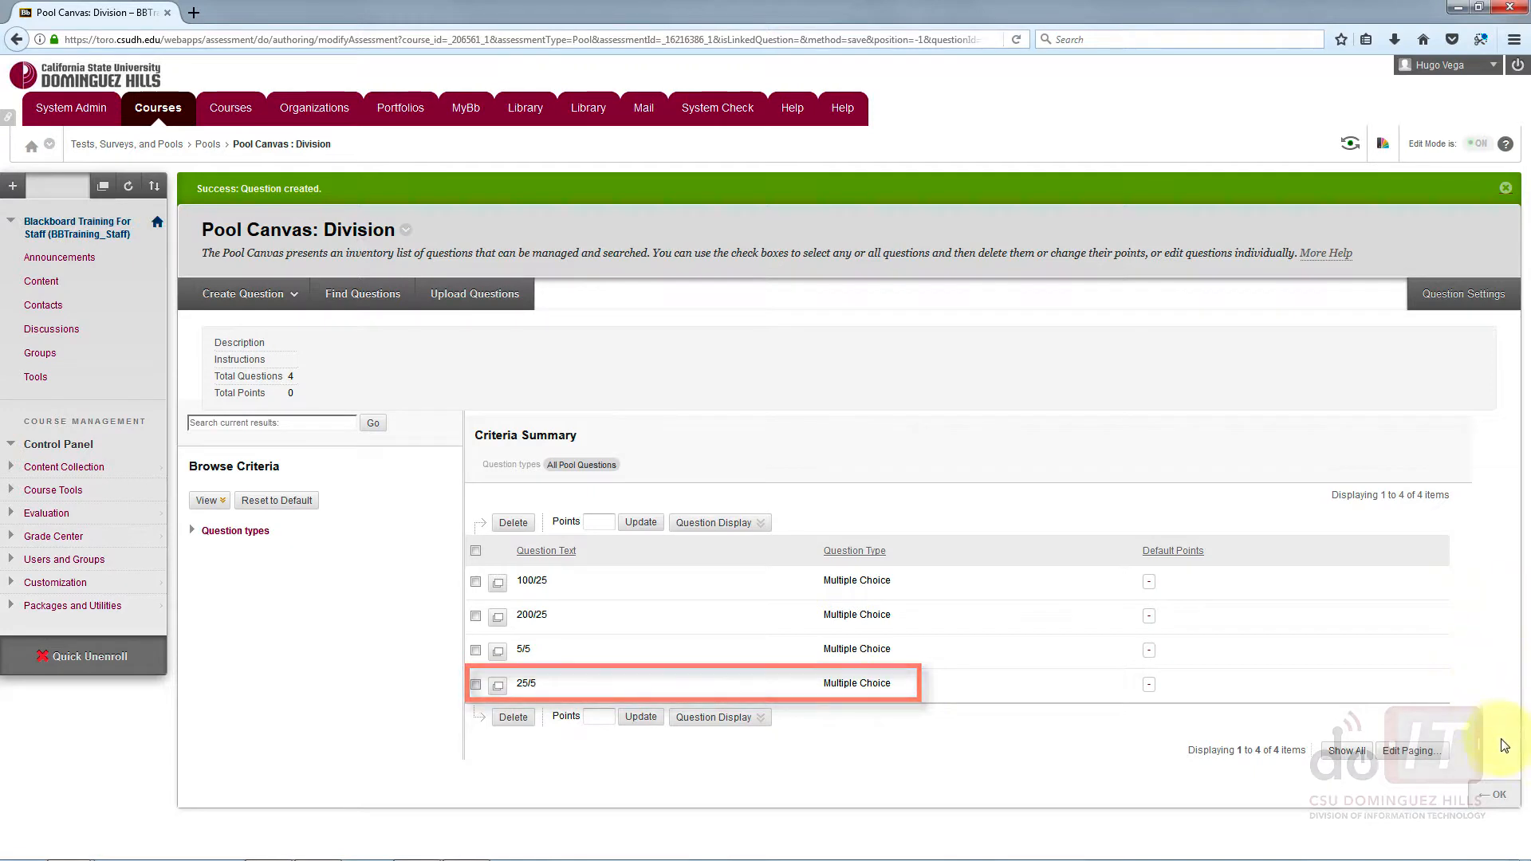
{"action": "left_click", "coordinate": [1499, 792]}
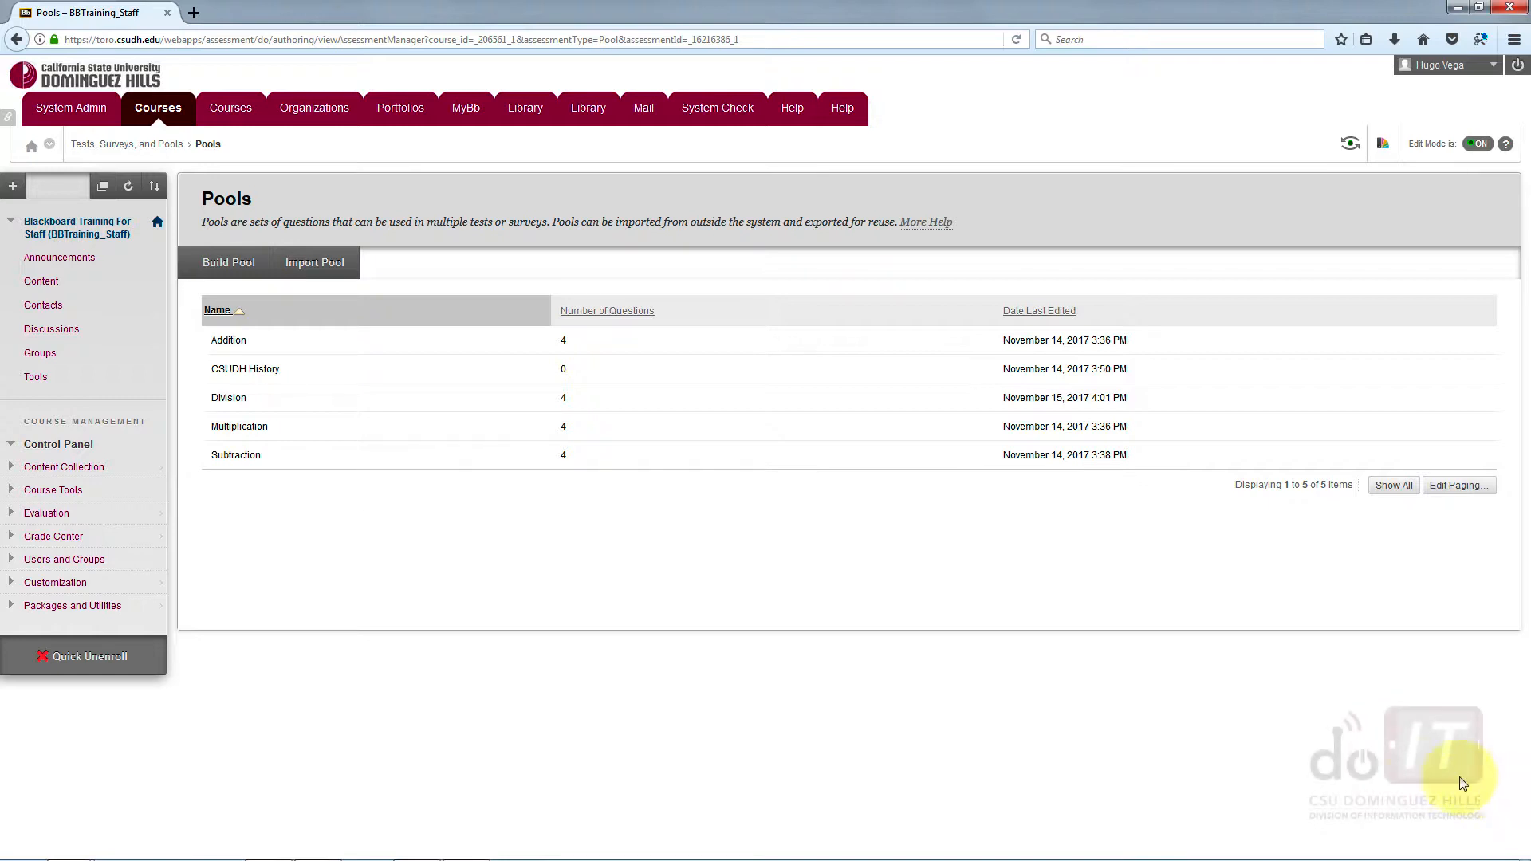
- Make a copy of the Division pool
{"action": "left_click", "coordinate": [256, 398]}
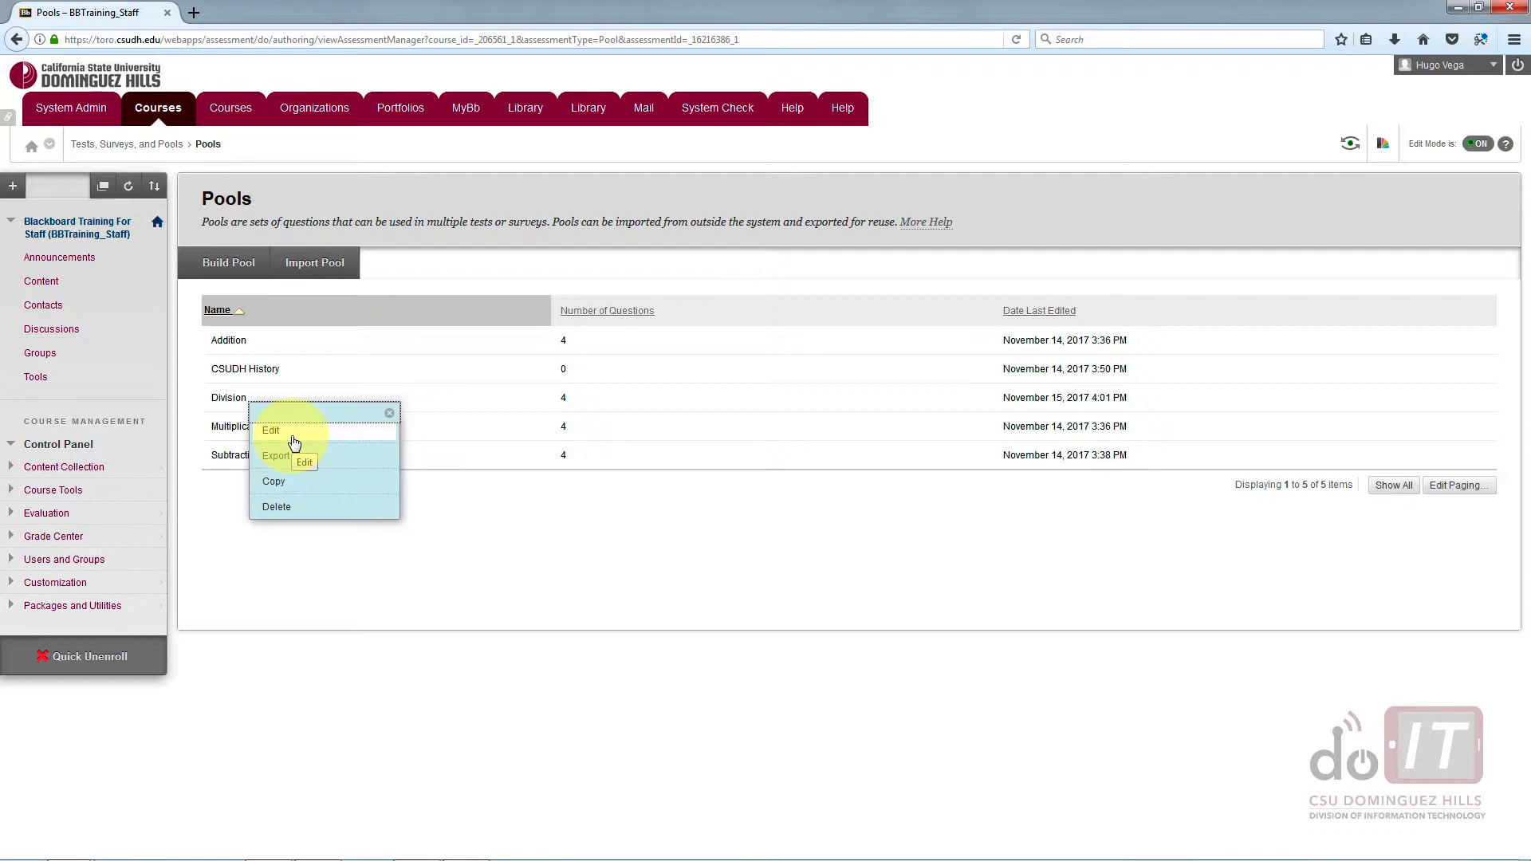
{"action": "left_click", "coordinate": [327, 483]}
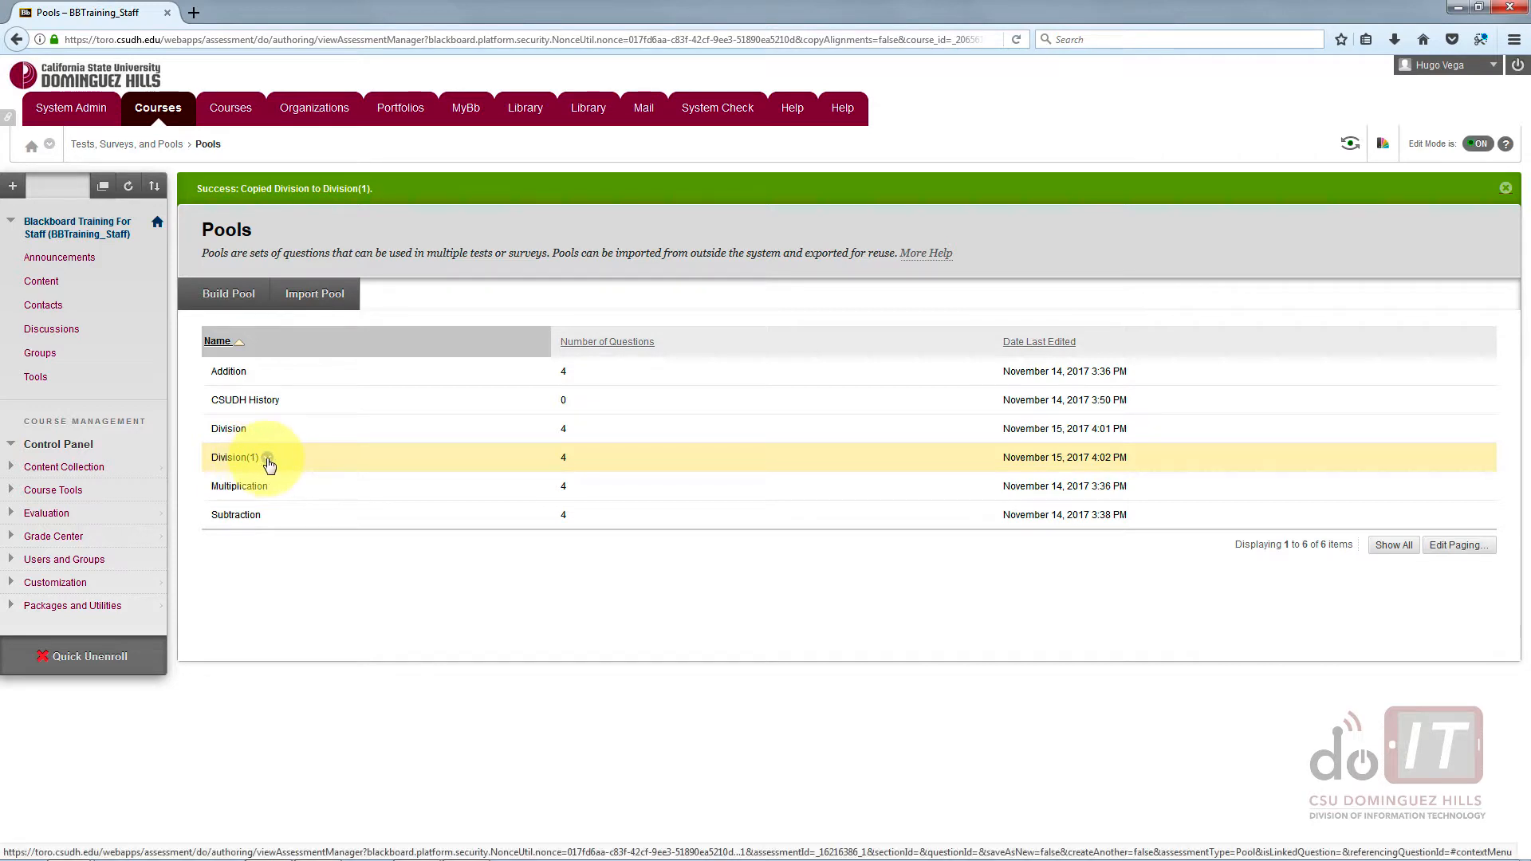
- Delete the copied pool Division(1) and the original Division pool
{"action": "left_click", "coordinate": [267, 458]}
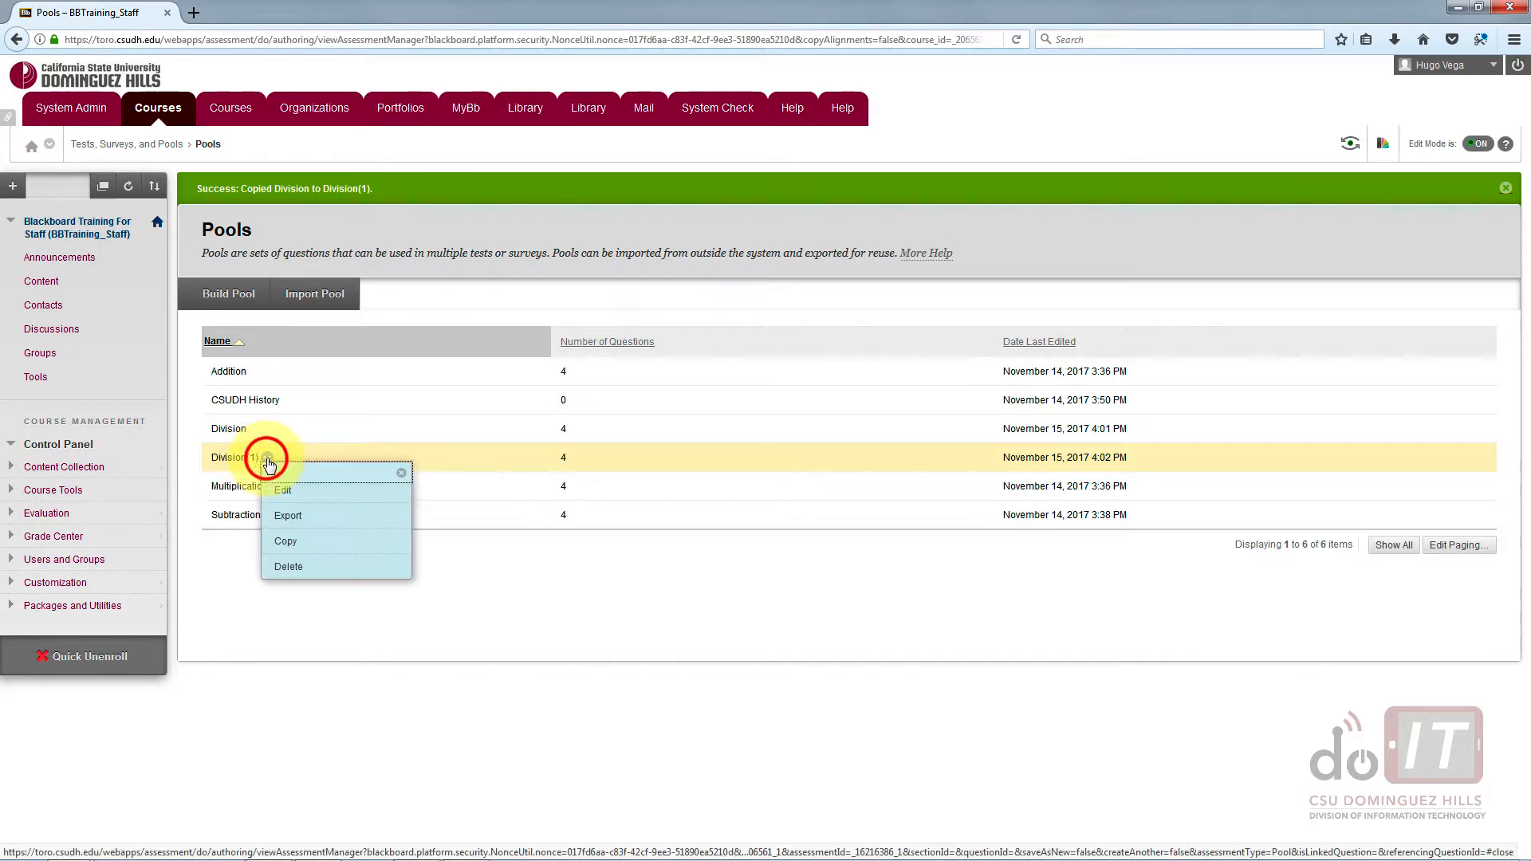
{"action": "left_click", "coordinate": [297, 563]}
{"action": "left_click", "coordinate": [734, 375]}
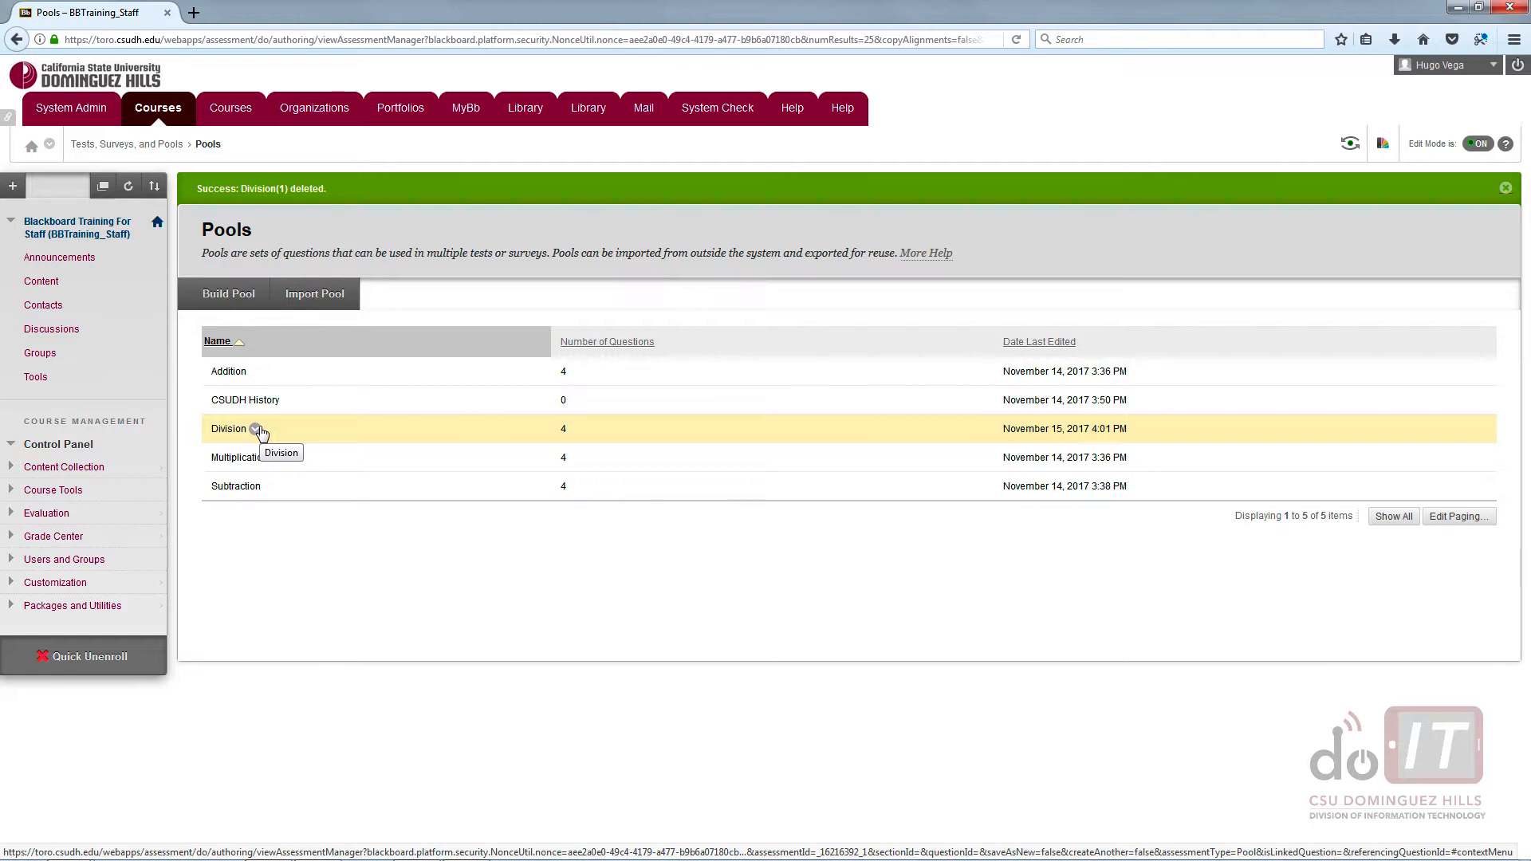
{"action": "left_click", "coordinate": [255, 429]}
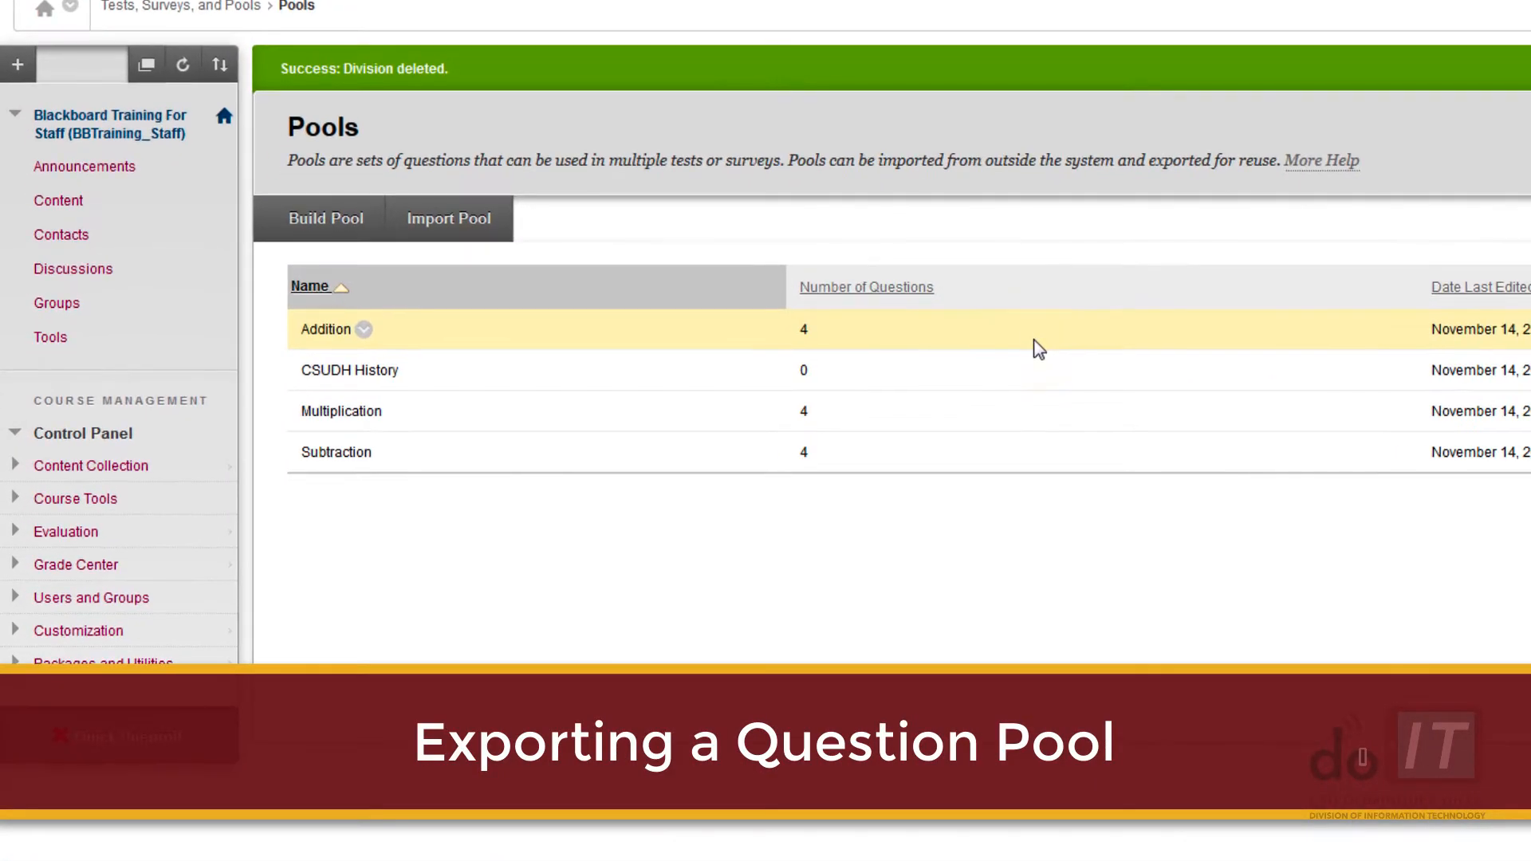
- Try to export the Subtraction pool as a zip file and cancel the download
{"action": "left_click", "coordinate": [387, 455]}
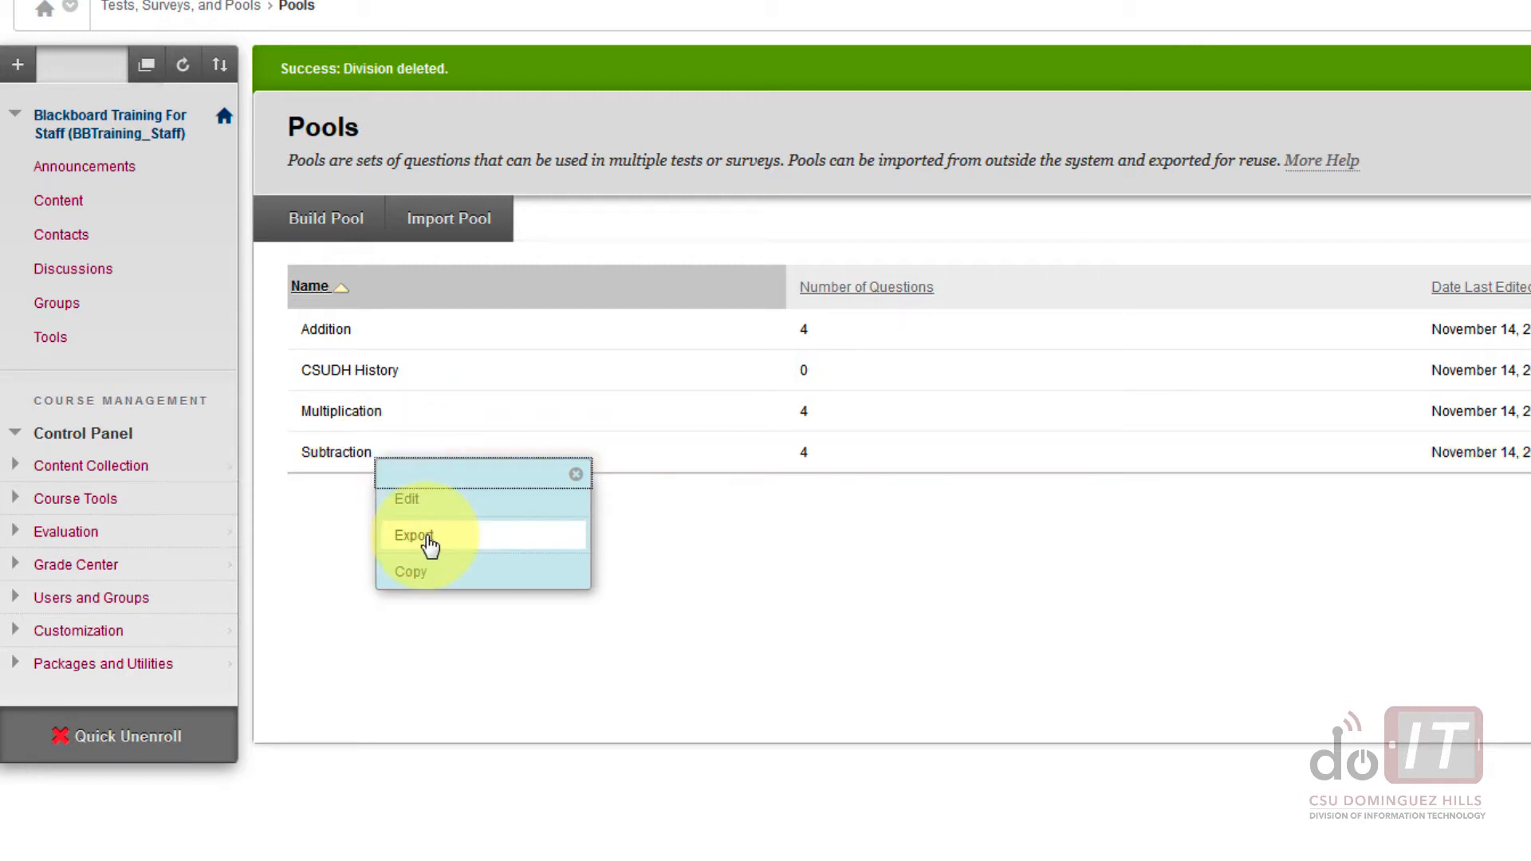
{"action": "left_click", "coordinate": [427, 539]}
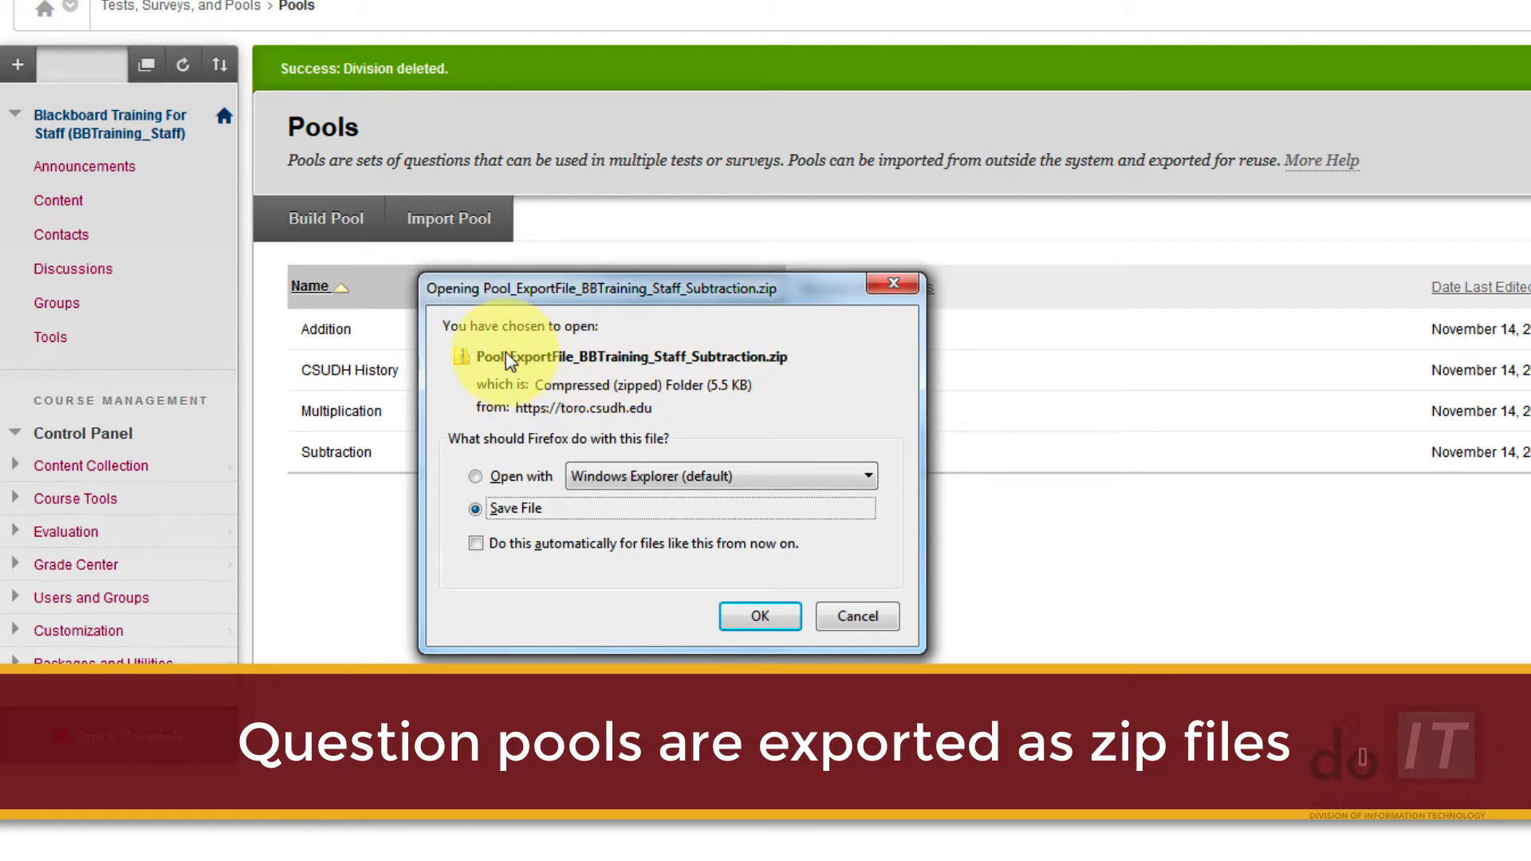
{"action": "left_click", "coordinate": [852, 618]}
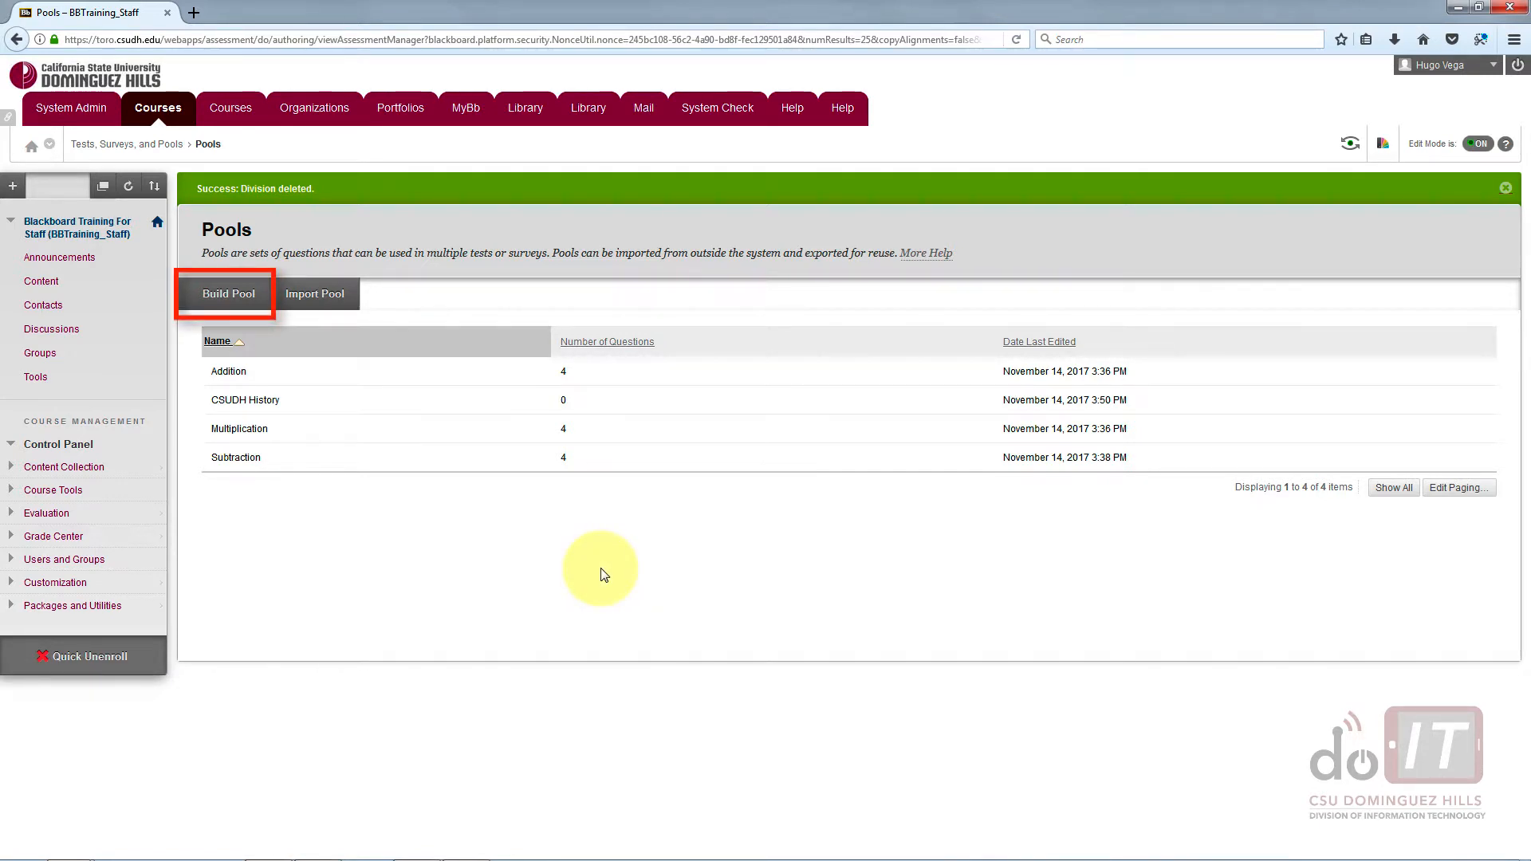
- Build a new question pool named Division and submit its pool information
{"action": "left_click", "coordinate": [224, 310]}
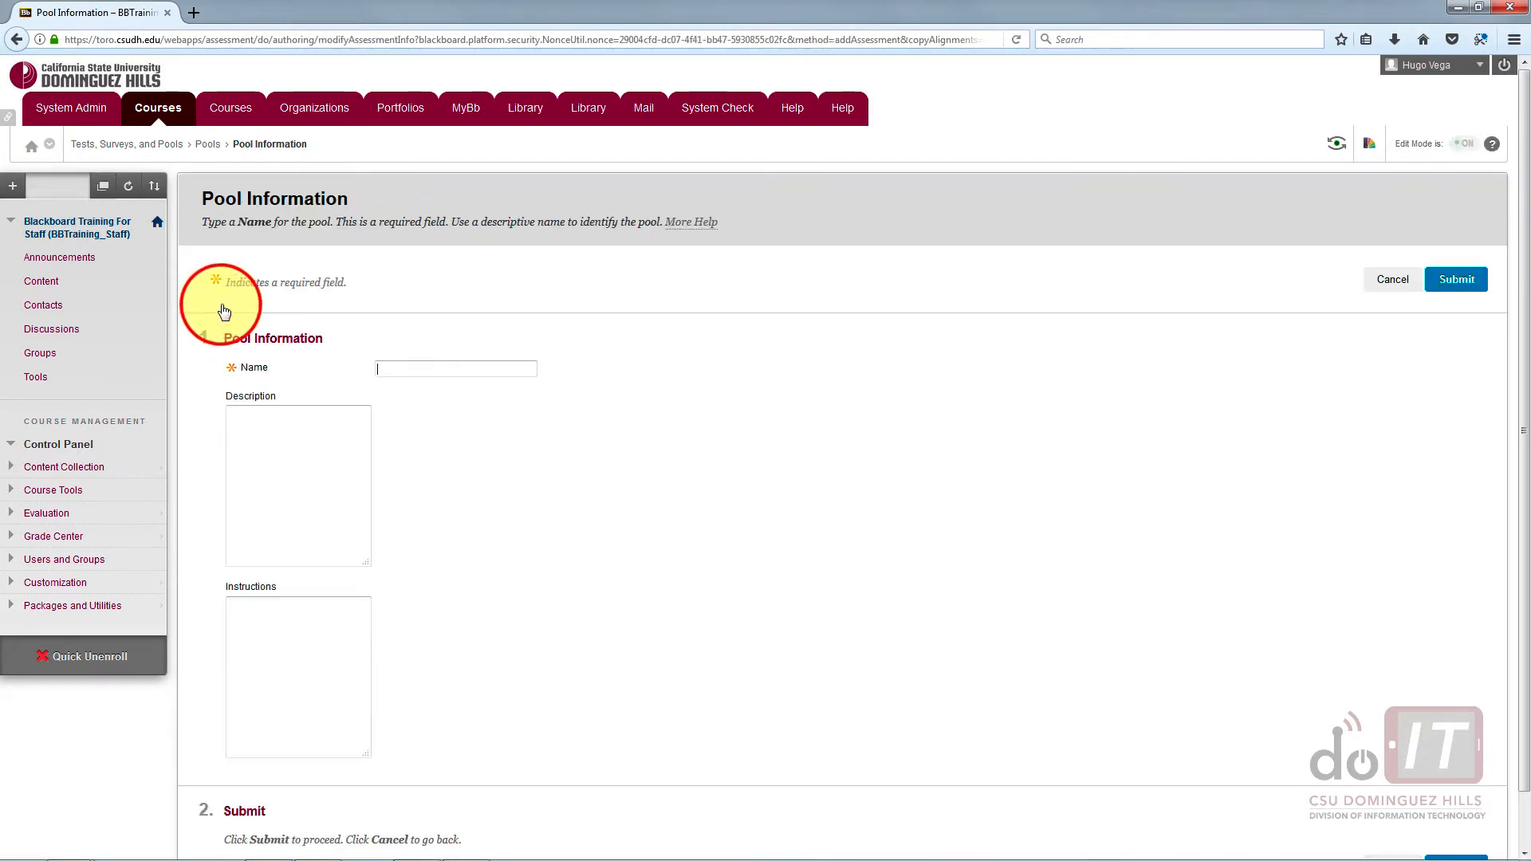
{"action": "left_click", "coordinate": [401, 366]}
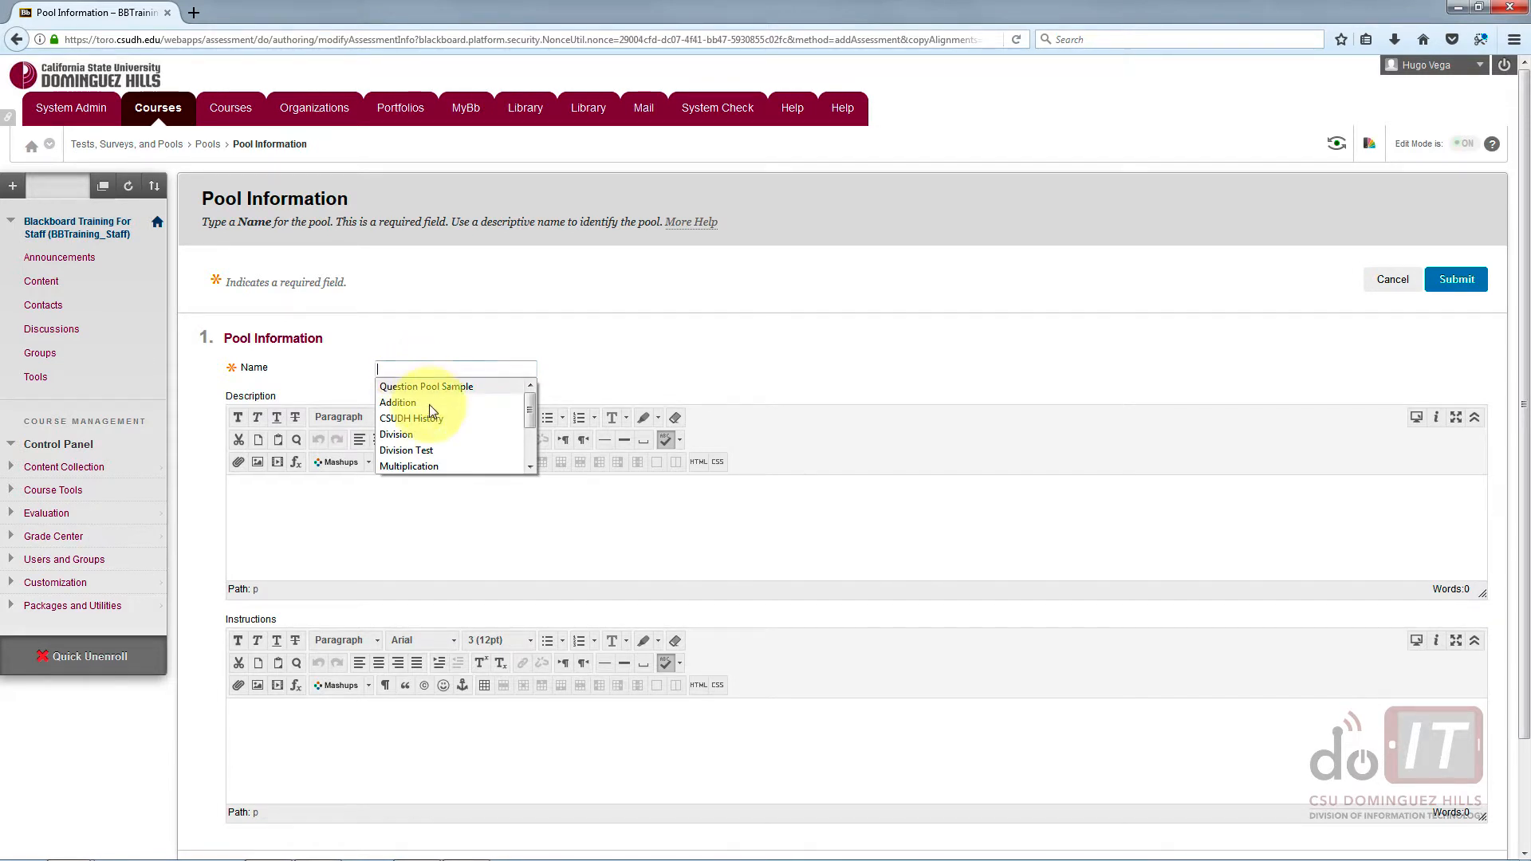
{"action": "left_click", "coordinate": [429, 434]}
{"action": "left_click", "coordinate": [630, 373]}
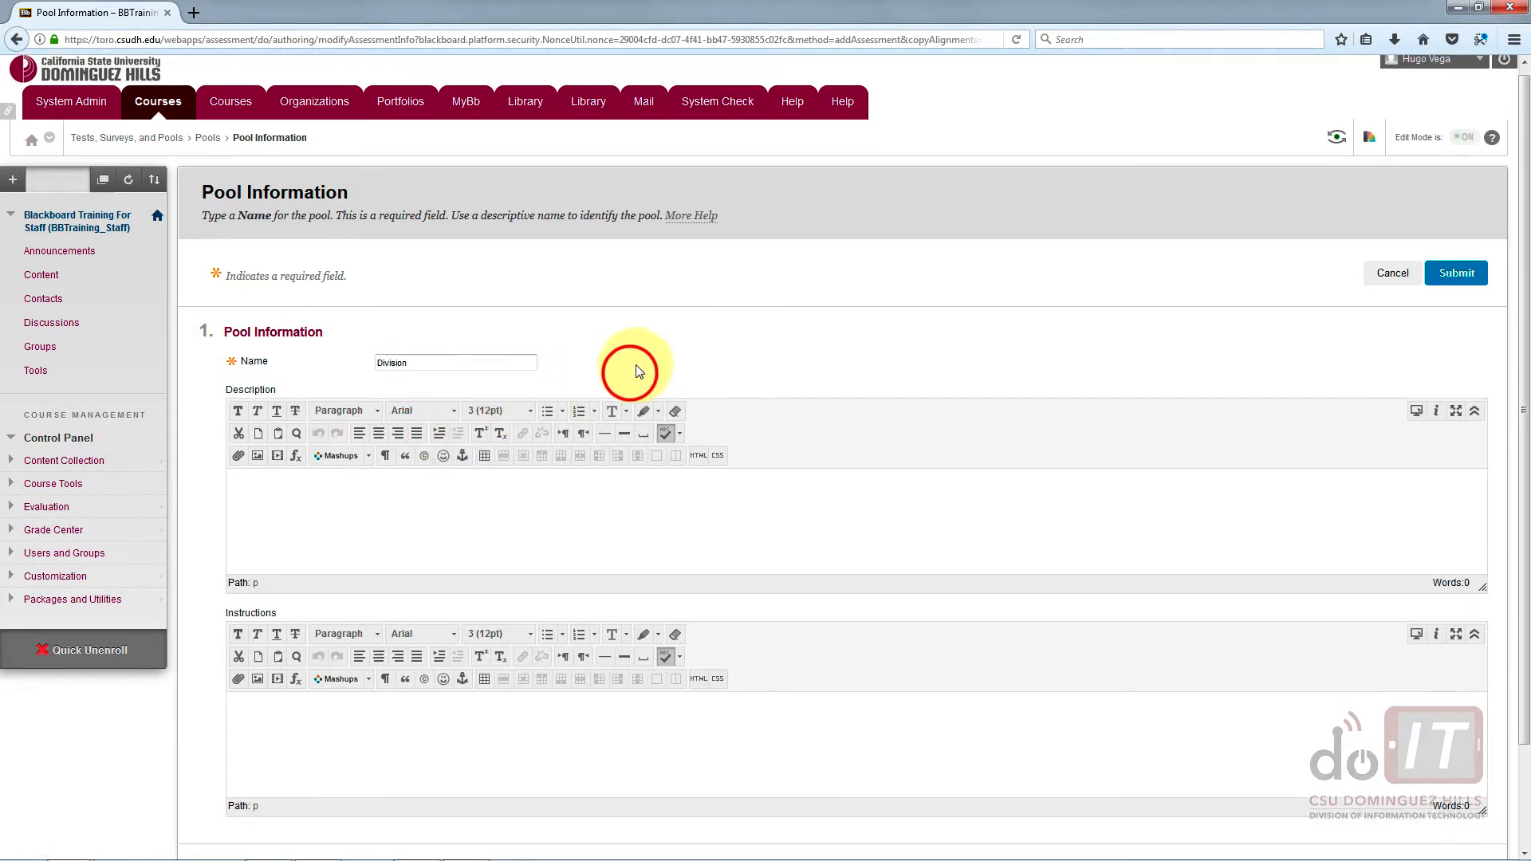
{"action": "scroll", "coordinate": [632, 369], "scroll_direction": "down", "scroll_amount": 2}
{"action": "left_click", "coordinate": [1452, 813]}
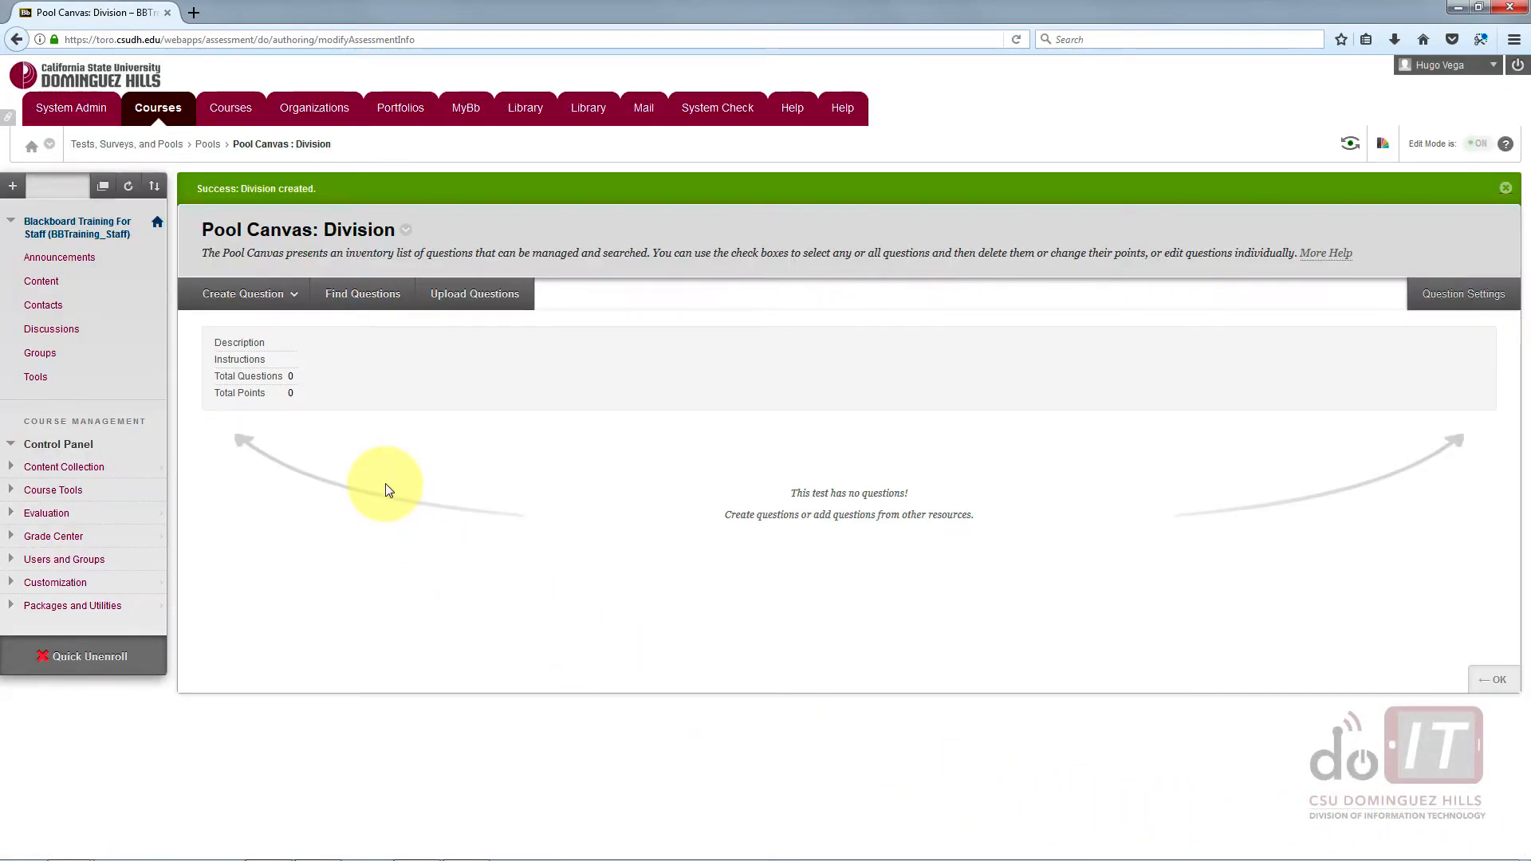
- Find existing questions for the Division pool, browsing the course's tests and filtering by Division Test
{"action": "left_click", "coordinate": [358, 307]}
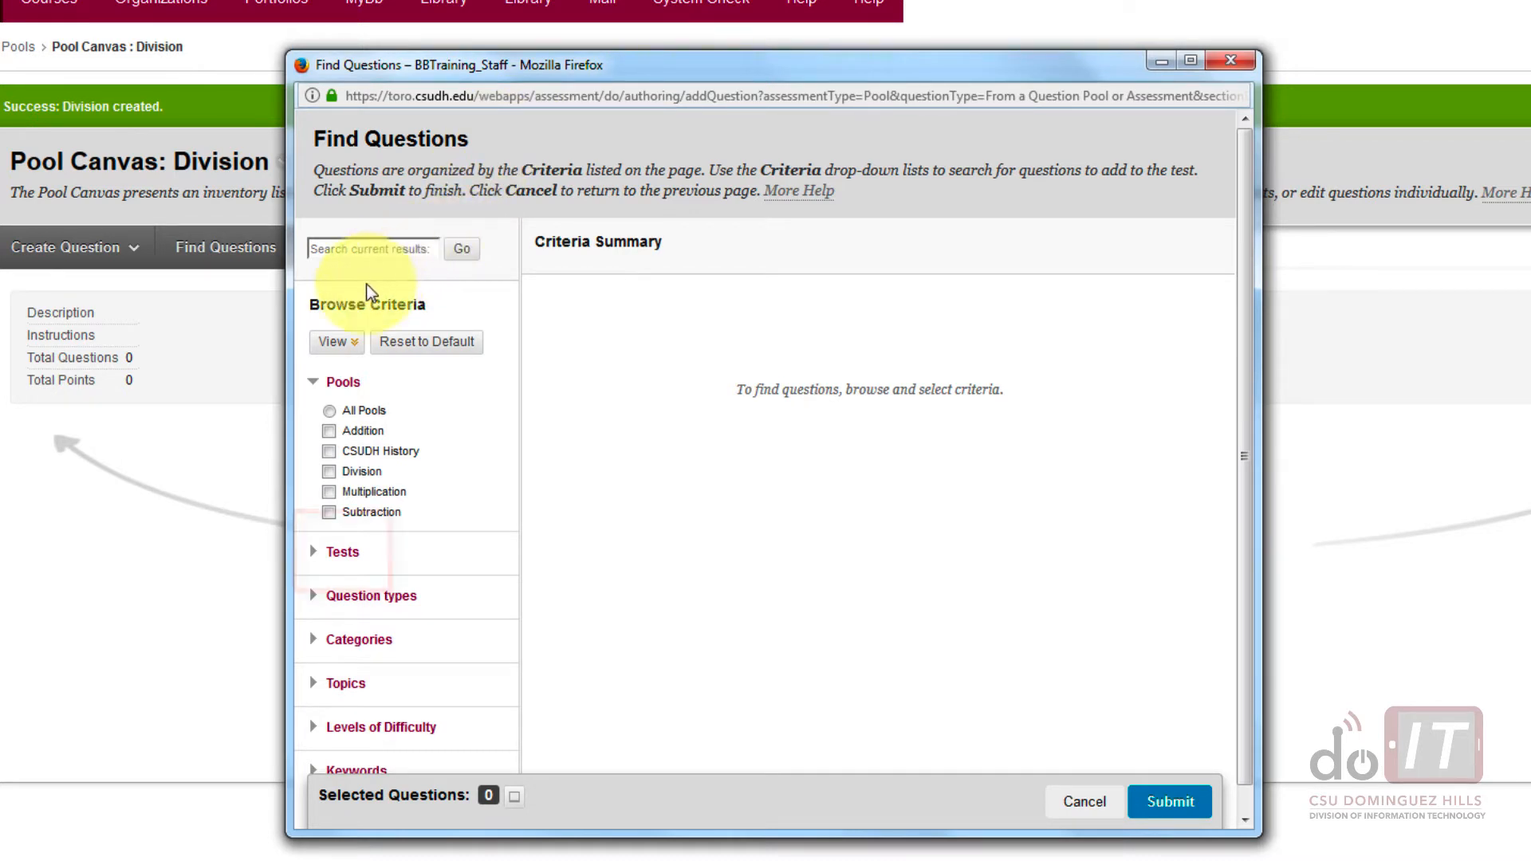
{"action": "left_click", "coordinate": [333, 341]}
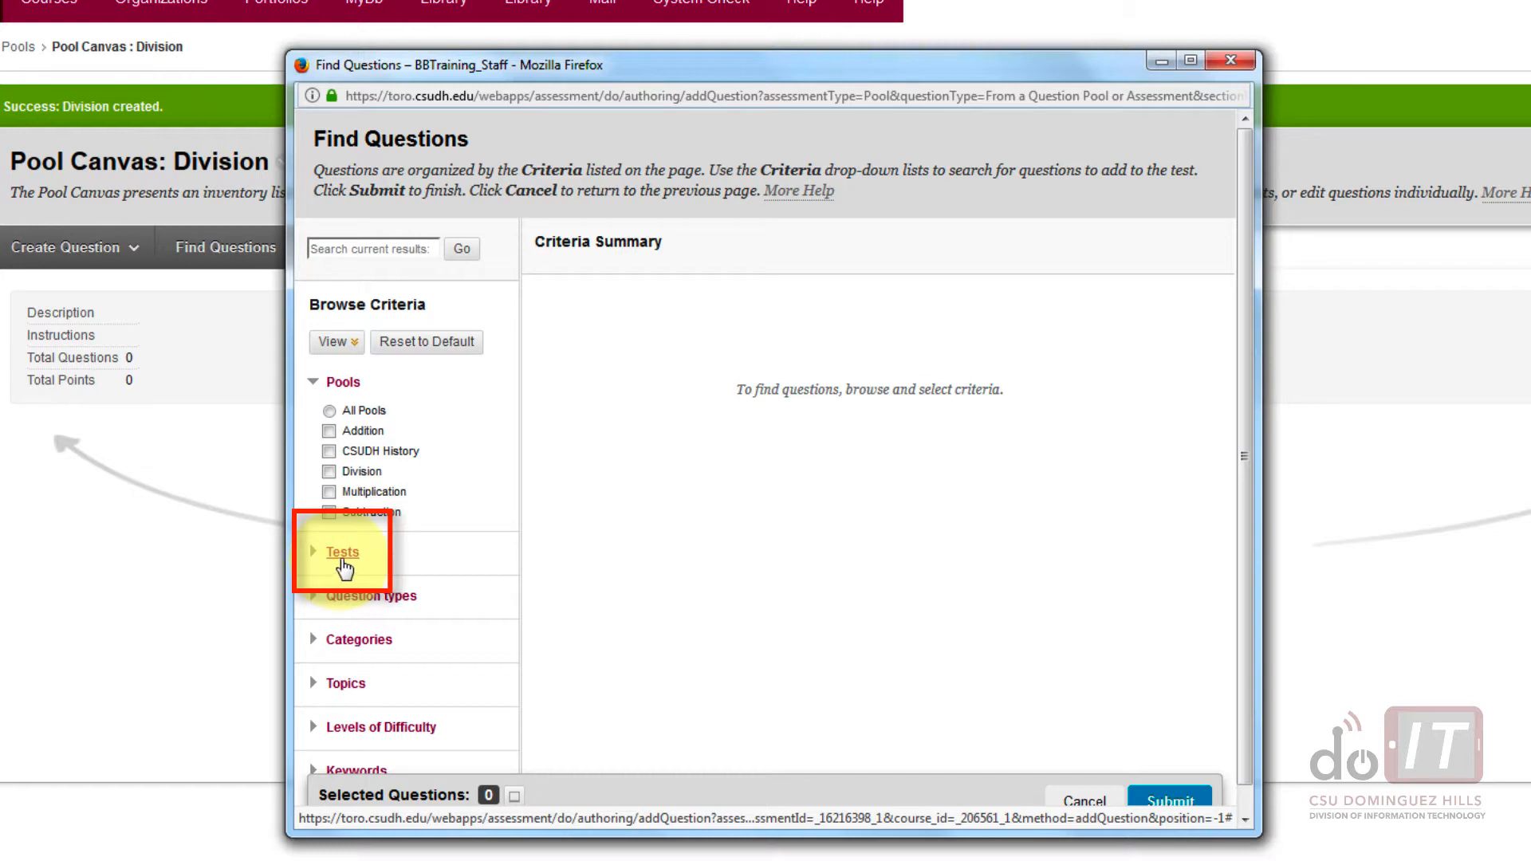
{"action": "left_click", "coordinate": [342, 558]}
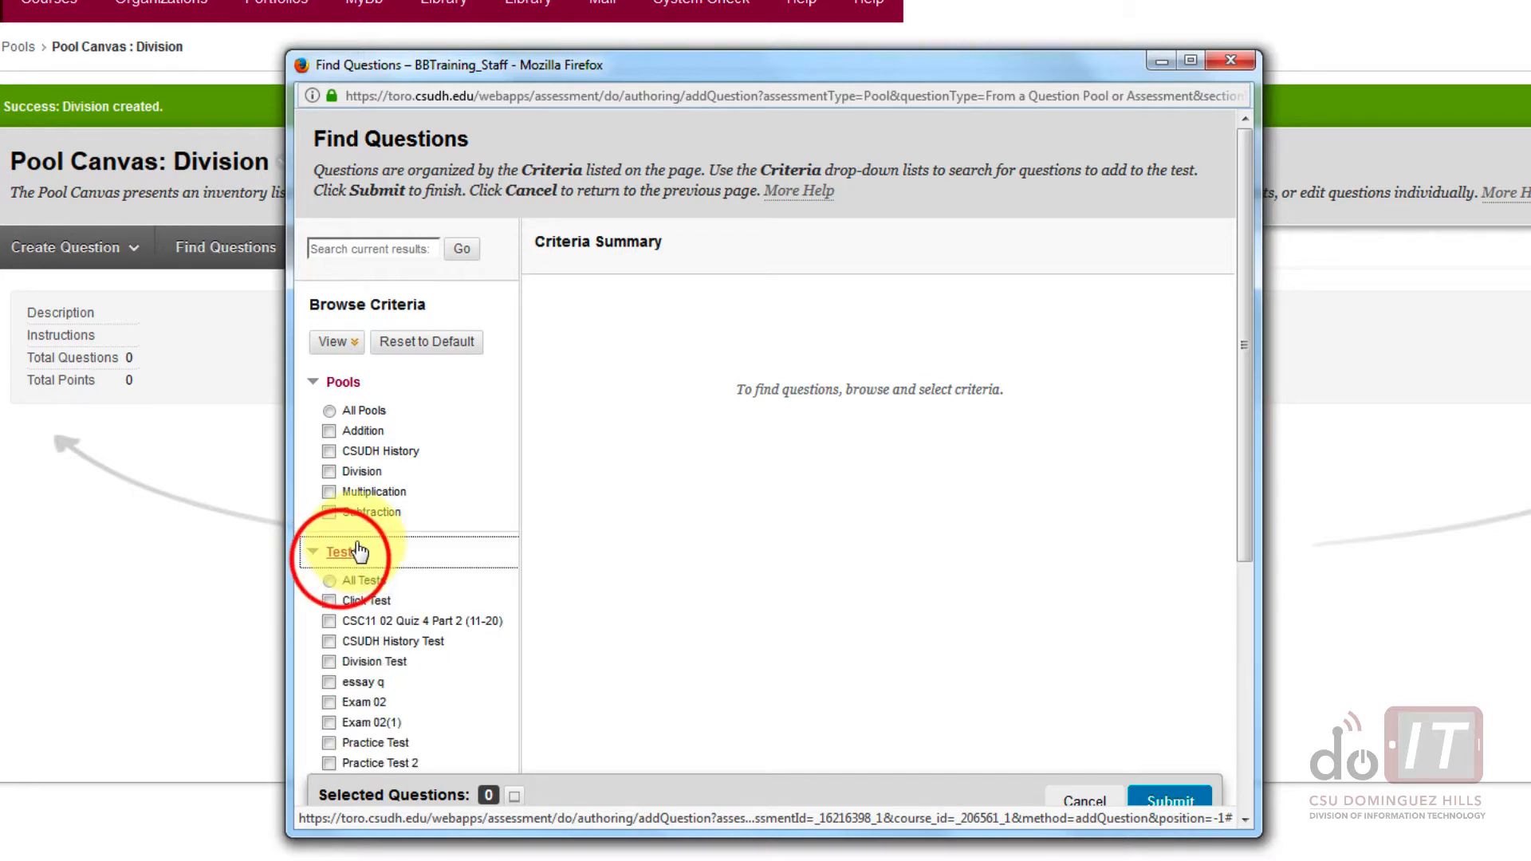
{"action": "scroll", "coordinate": [357, 534], "scroll_direction": "down", "scroll_amount": 4}
{"action": "scroll", "coordinate": [357, 534], "scroll_direction": "up", "scroll_amount": 3}
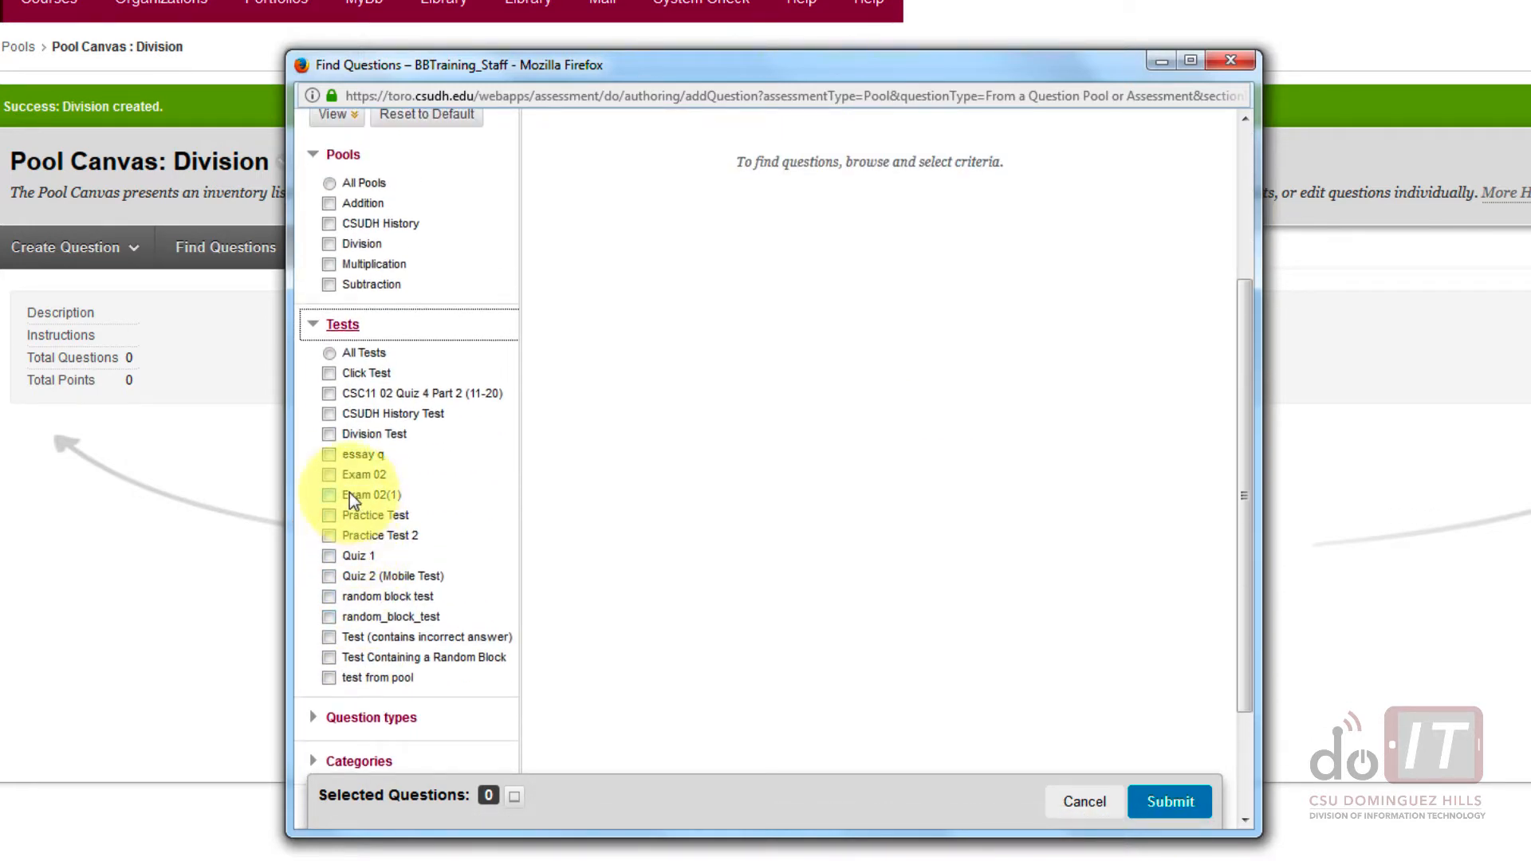
{"action": "left_click", "coordinate": [330, 436]}
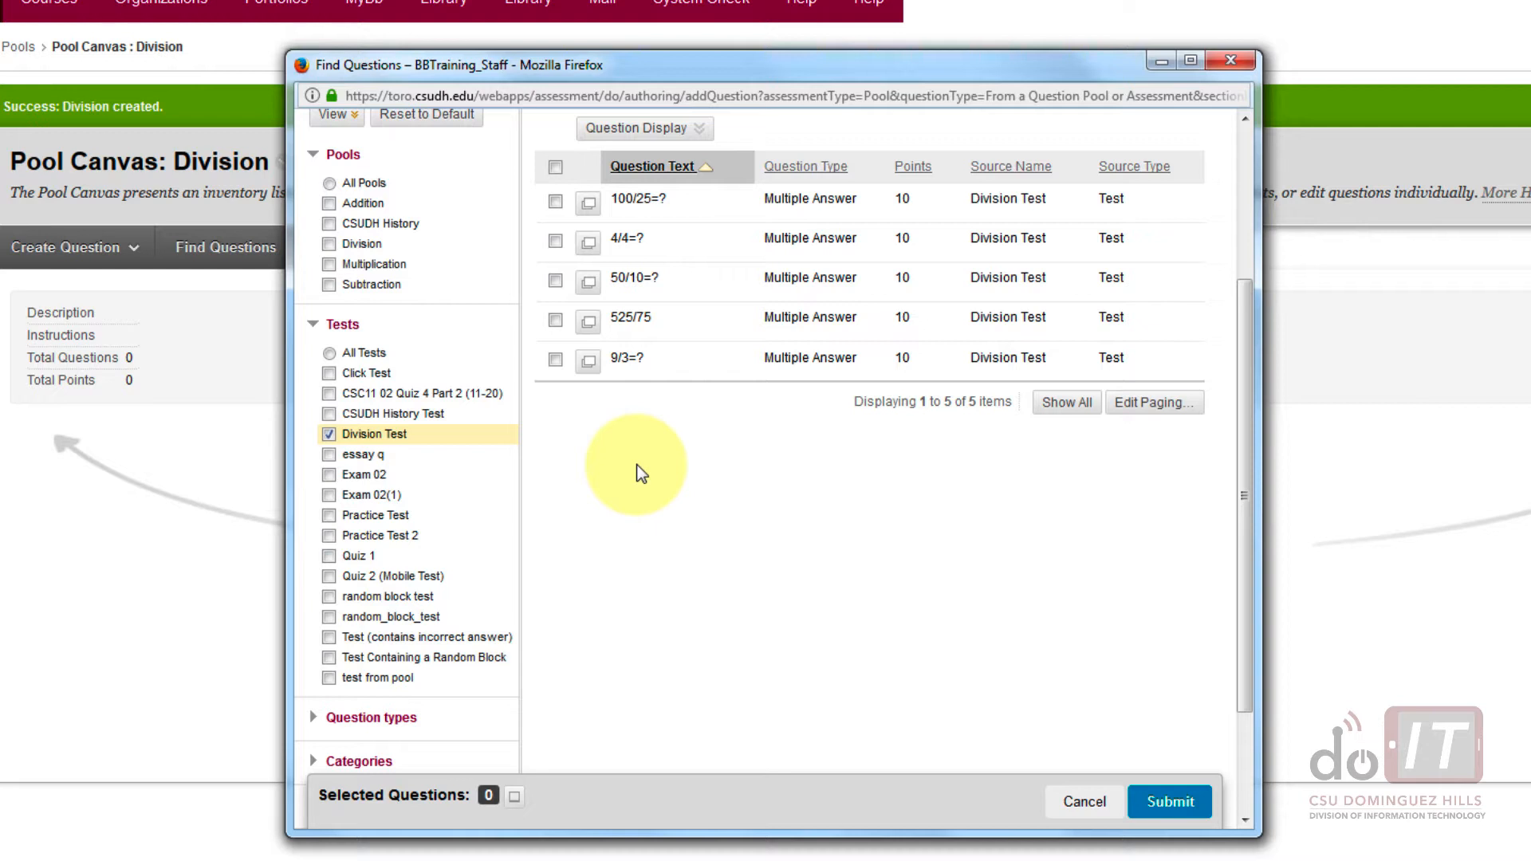
- Add all questions from Division Test to the Division pool and return to the pool list
{"action": "left_click", "coordinate": [555, 280]}
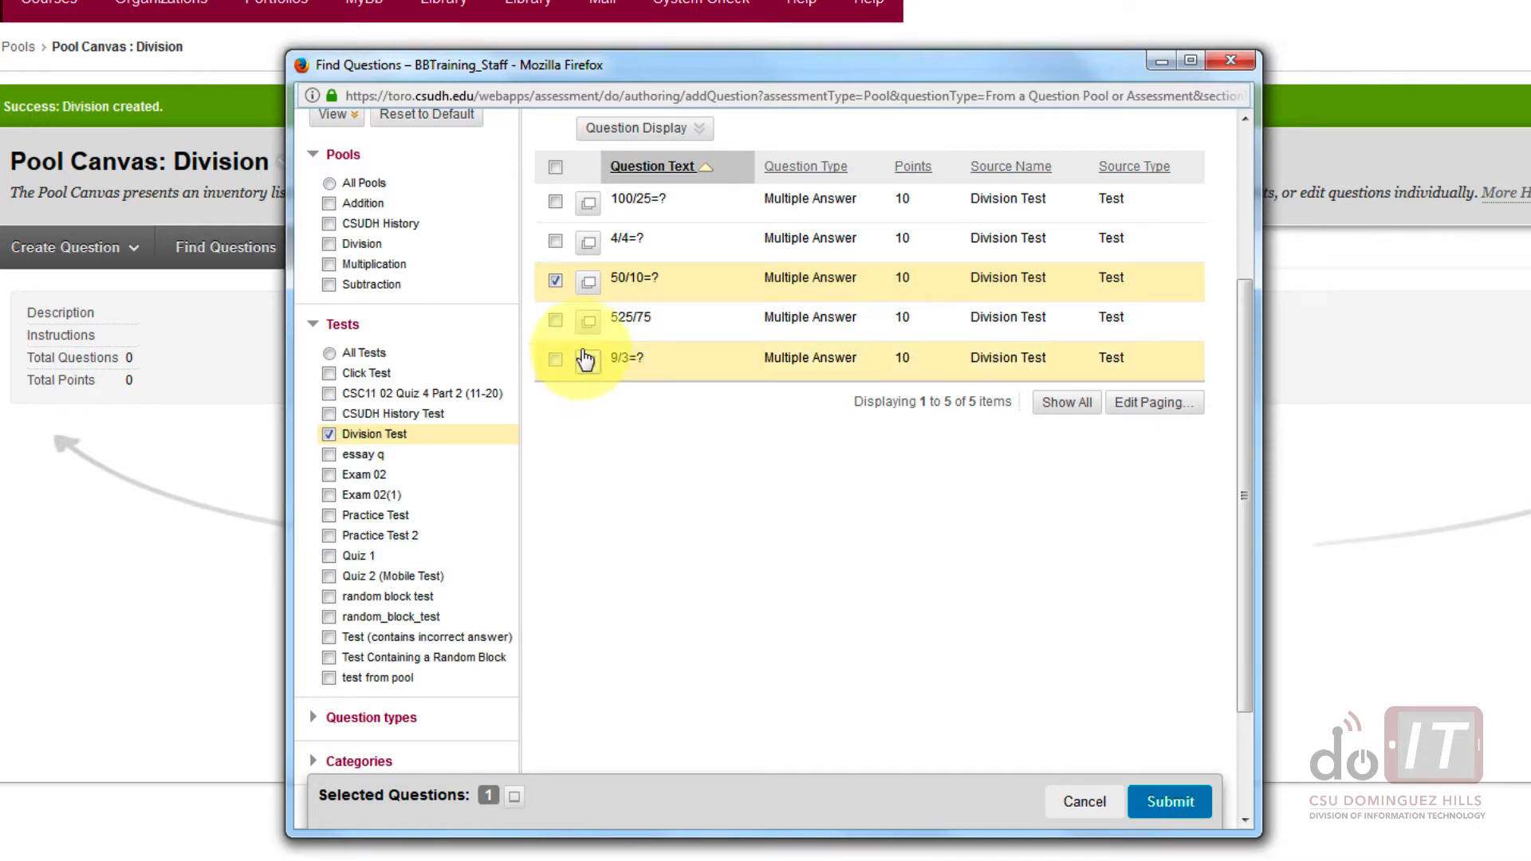
{"action": "left_click", "coordinate": [555, 169]}
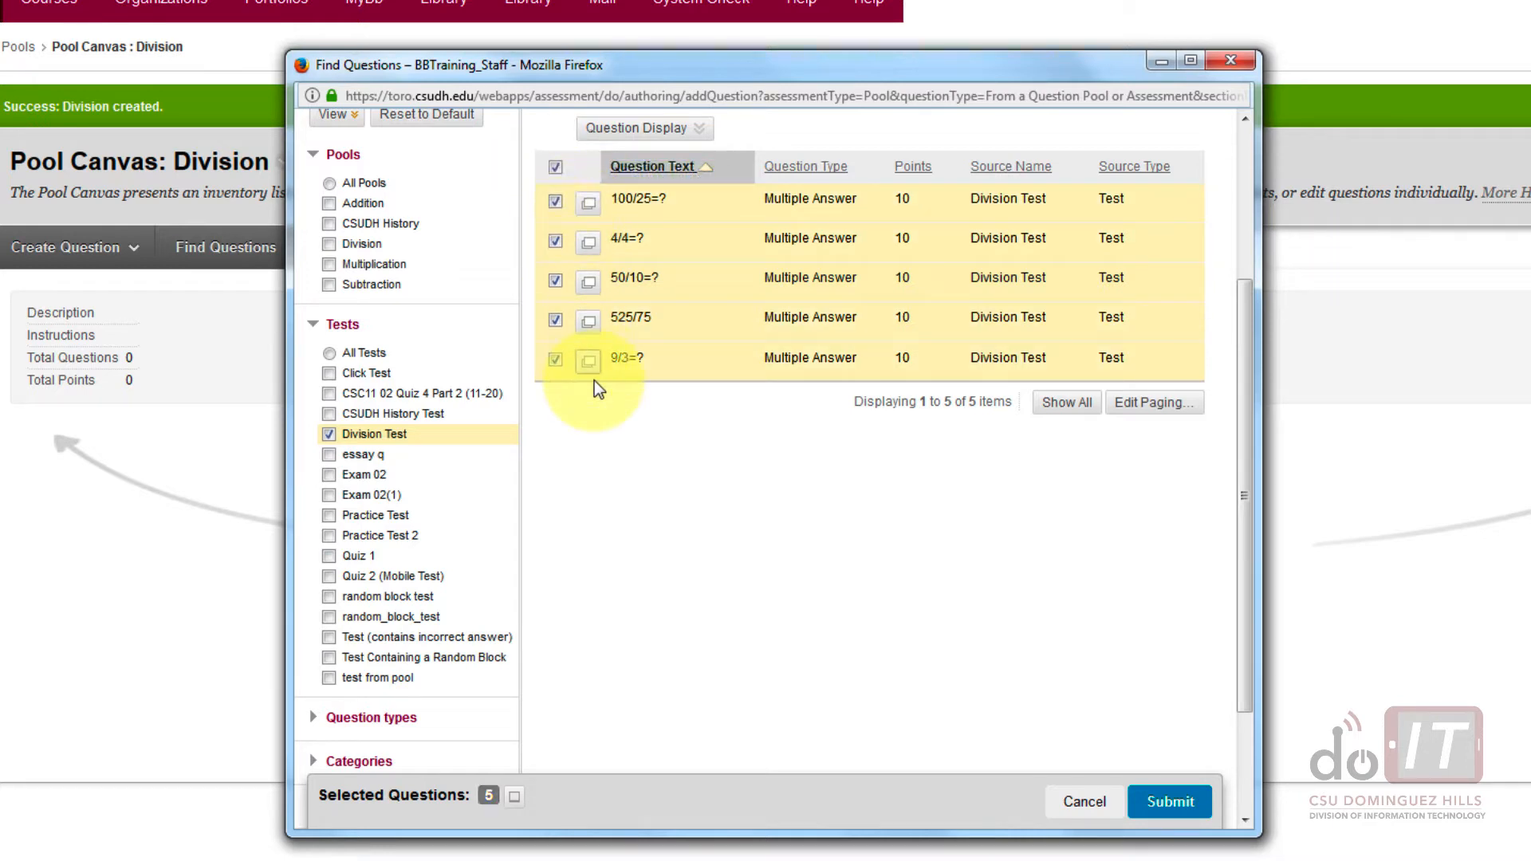
{"action": "left_click", "coordinate": [1169, 801]}
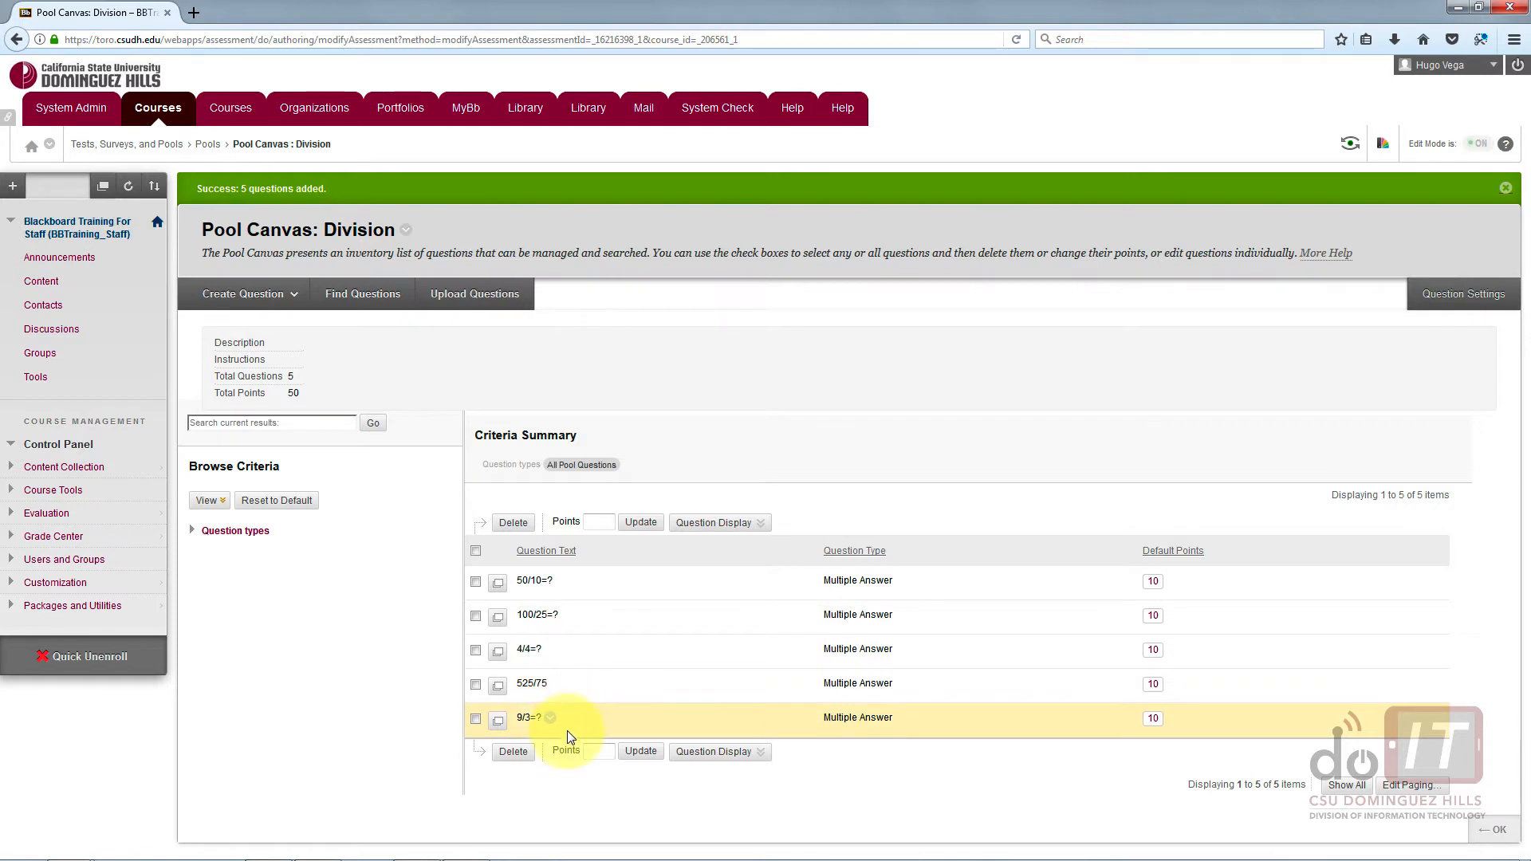
{"action": "left_click", "coordinate": [1481, 832]}
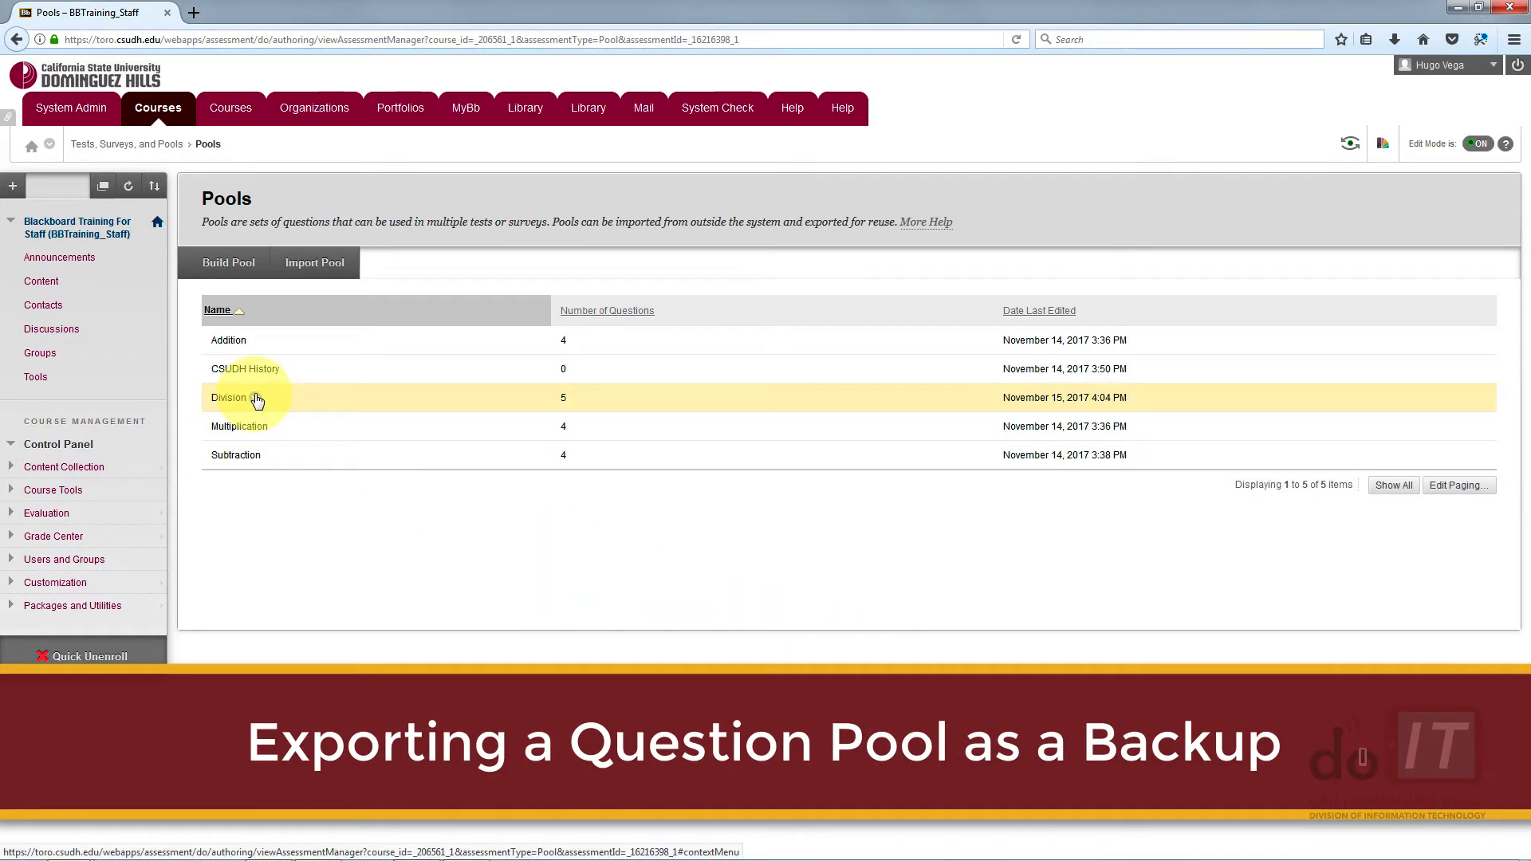
- Export the Division pool and save it as Pool_ExportFile_BBTraining_Staff_Division.zip
{"action": "left_click", "coordinate": [255, 397]}
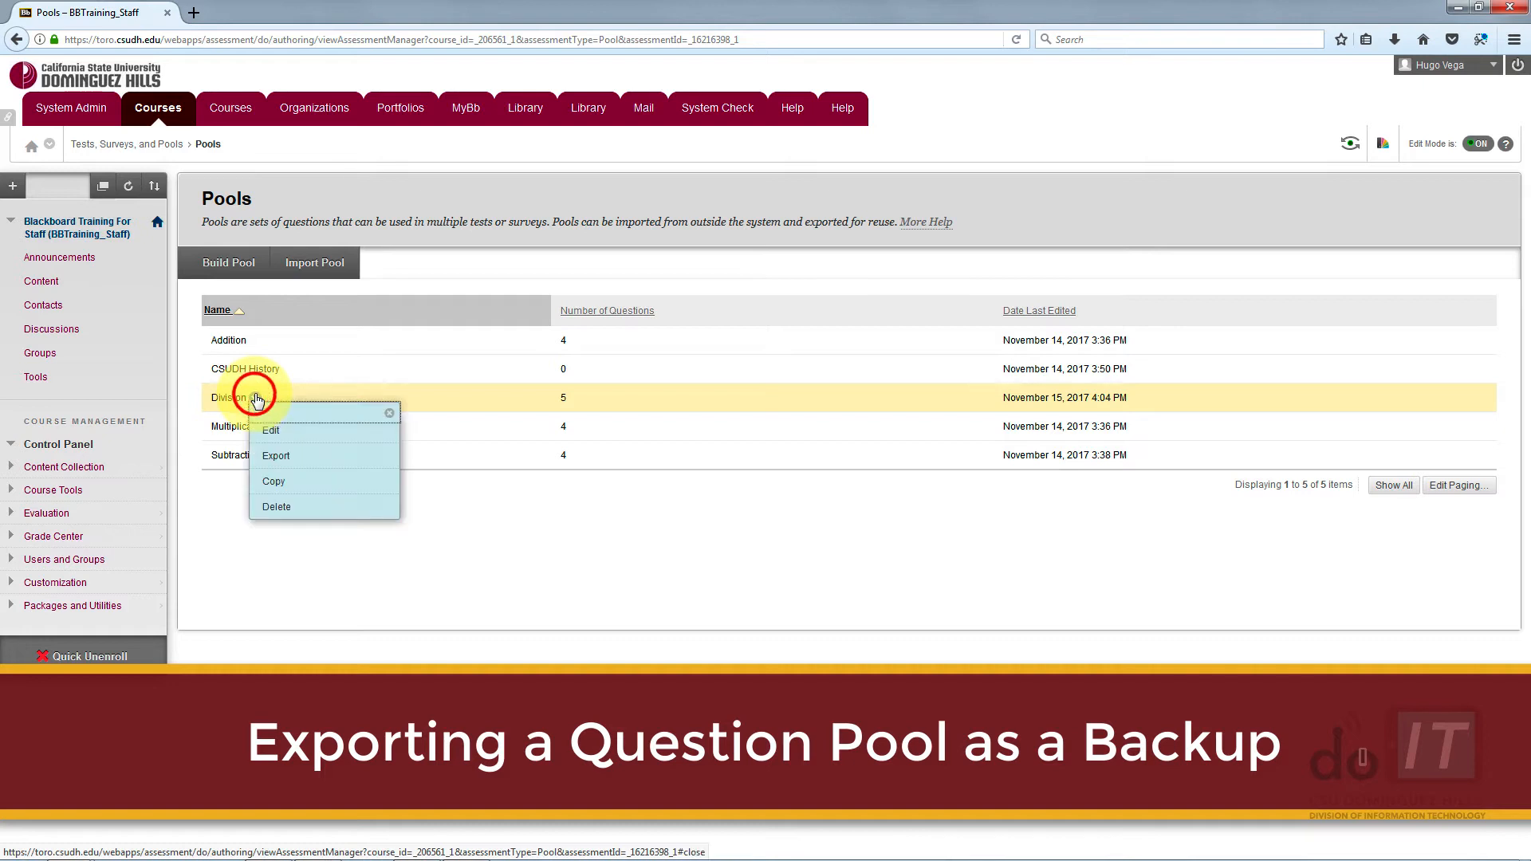
{"action": "left_click", "coordinate": [275, 455]}
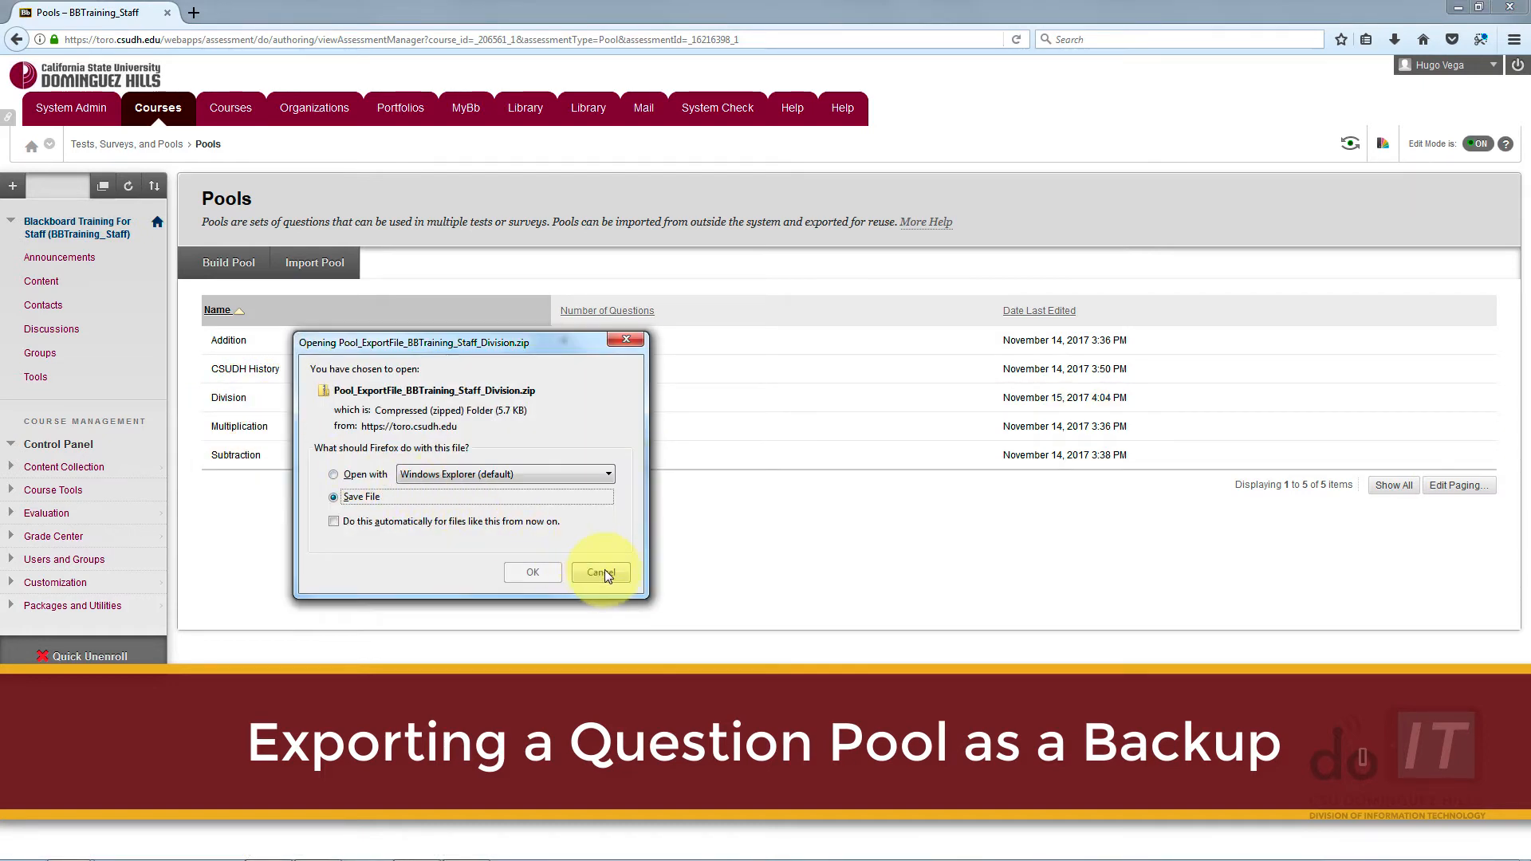
{"action": "left_click", "coordinate": [547, 571]}
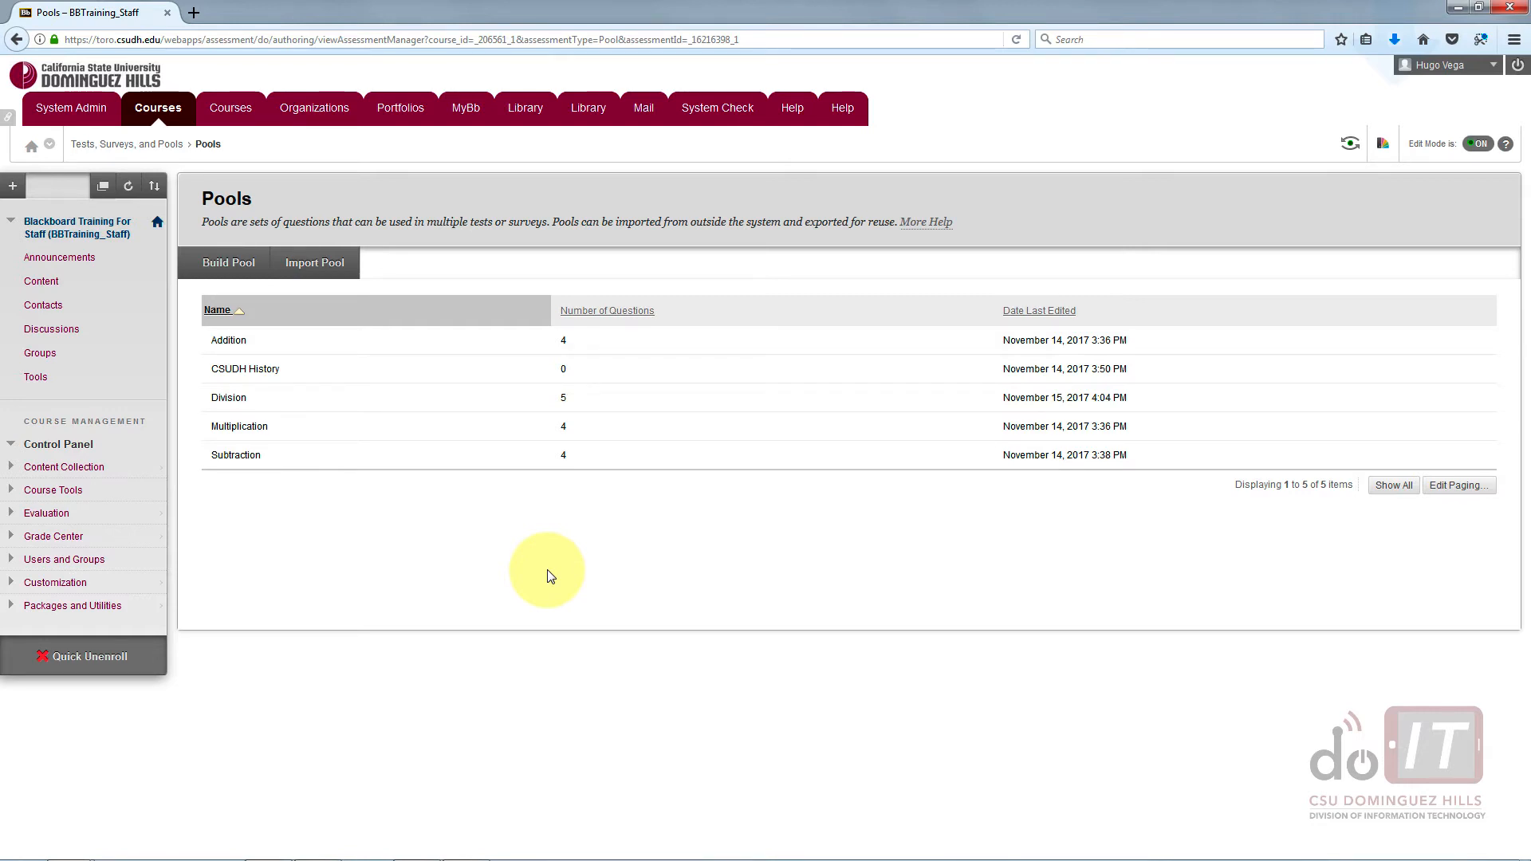
- Delete the Division pool from the course's pool list
{"action": "left_click", "coordinate": [251, 399]}
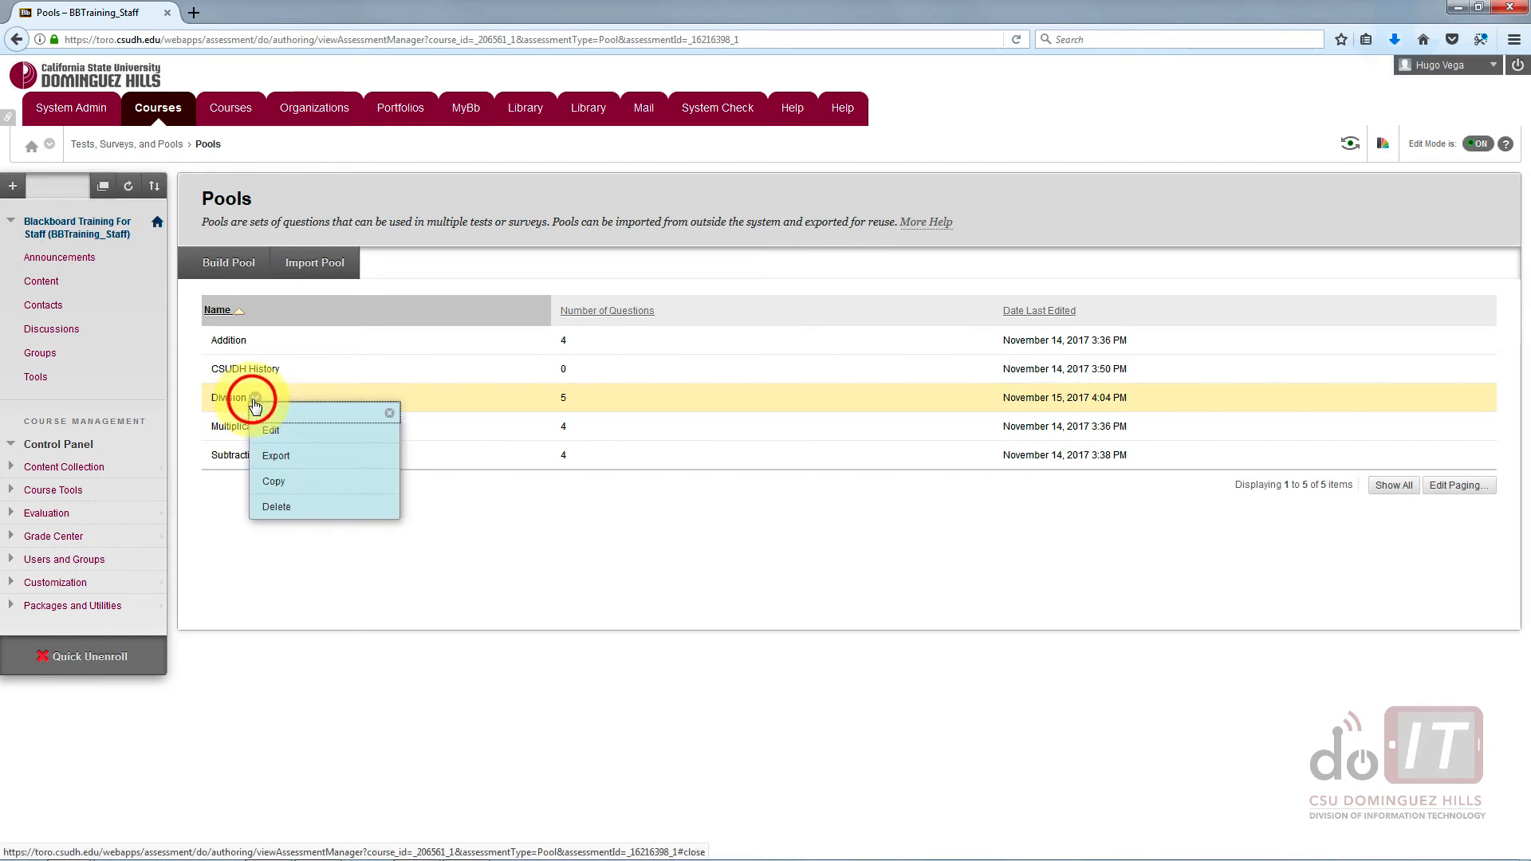
{"action": "left_click", "coordinate": [300, 507]}
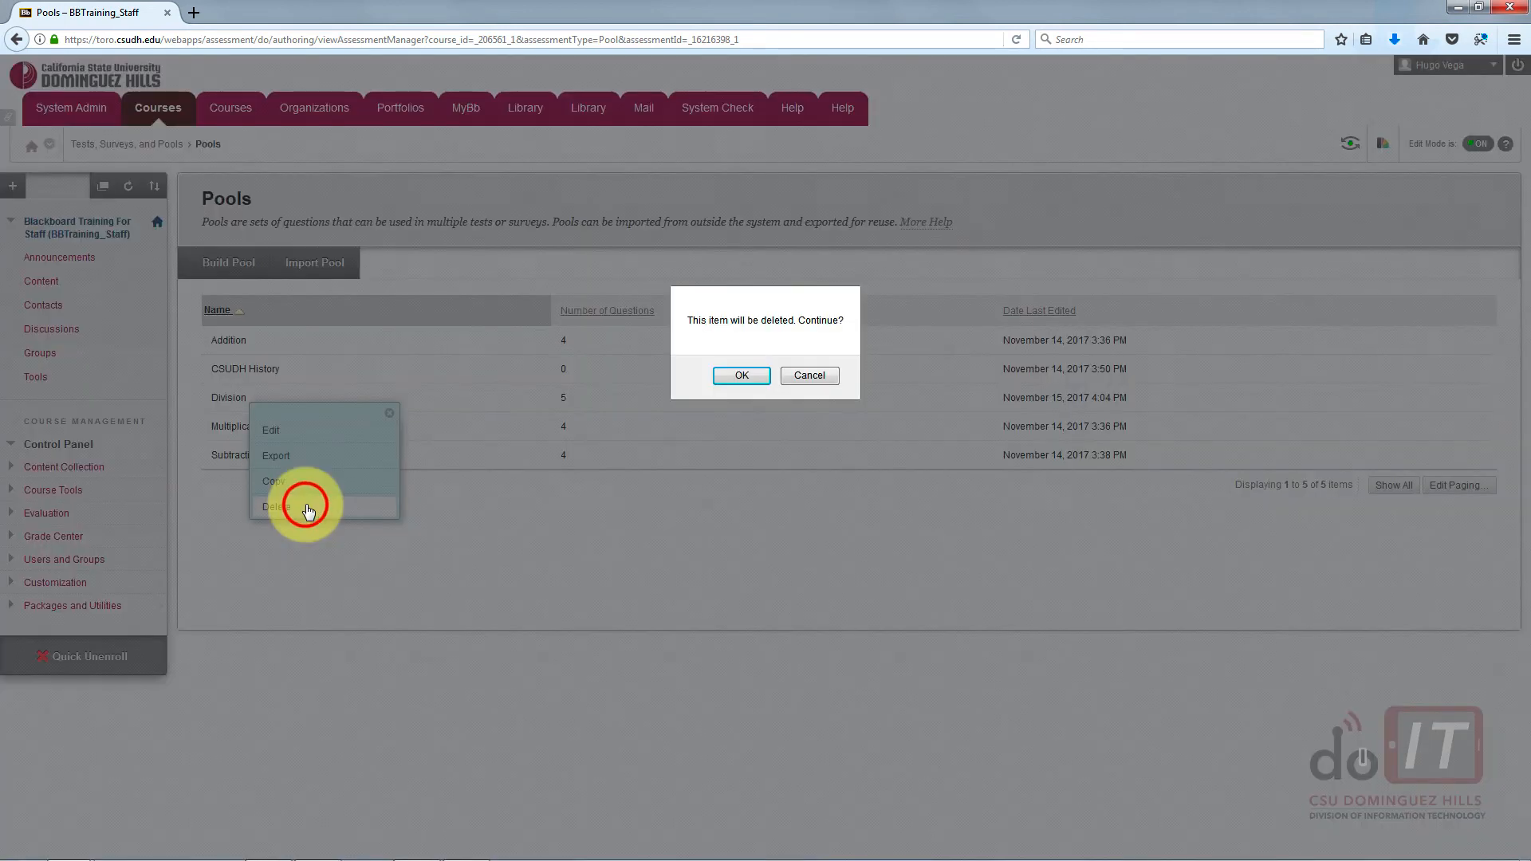
{"action": "left_click", "coordinate": [721, 376]}
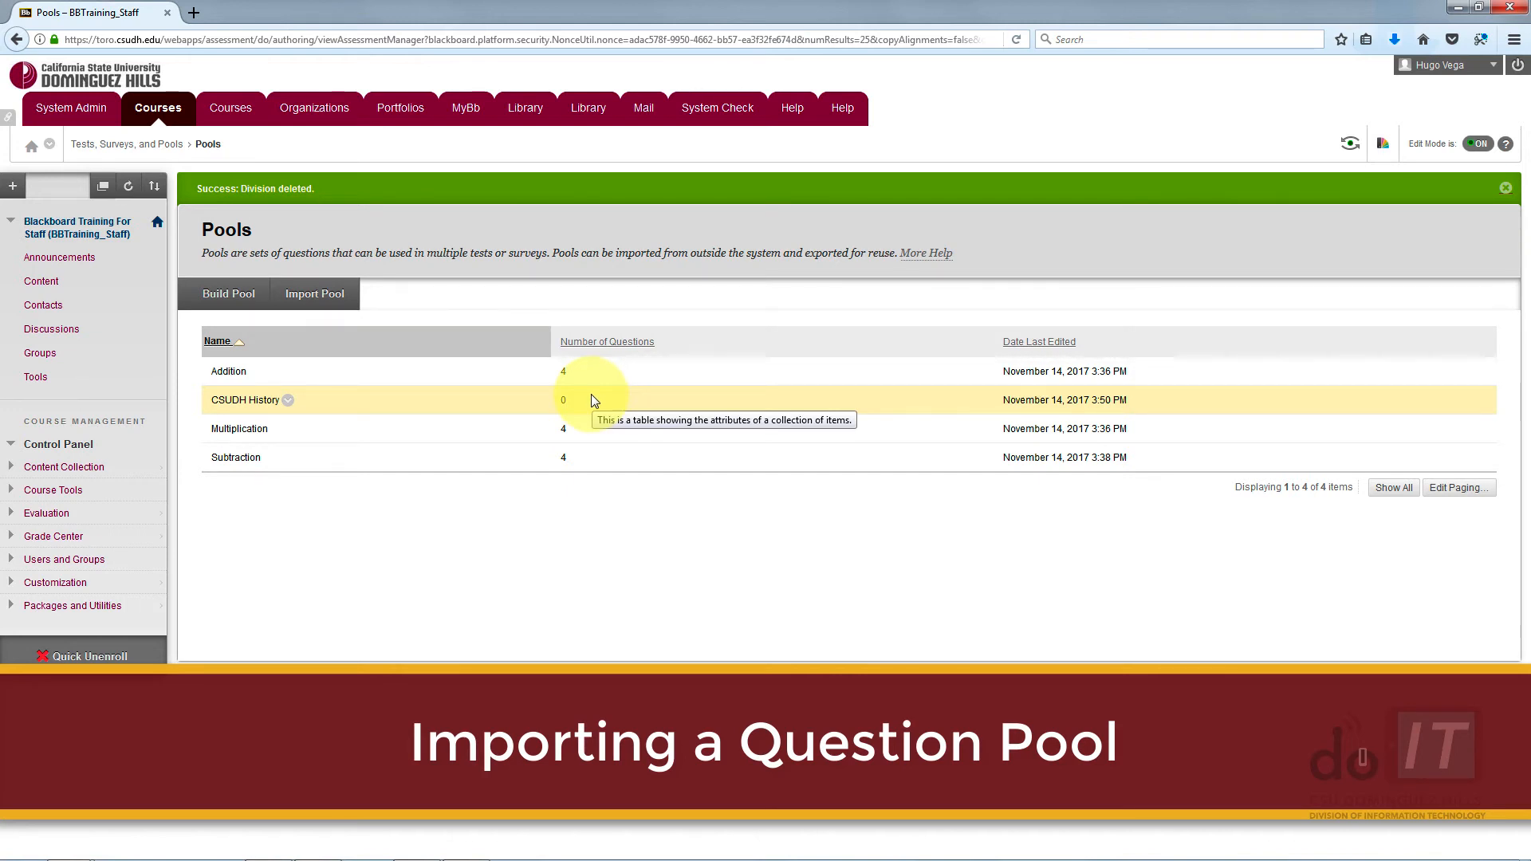
- Import the pool package Pool_ExportFile_BBTraining_Staff_Division.zip from the computer's Downloads folder and return to the pool list
{"action": "left_click", "coordinate": [327, 305]}
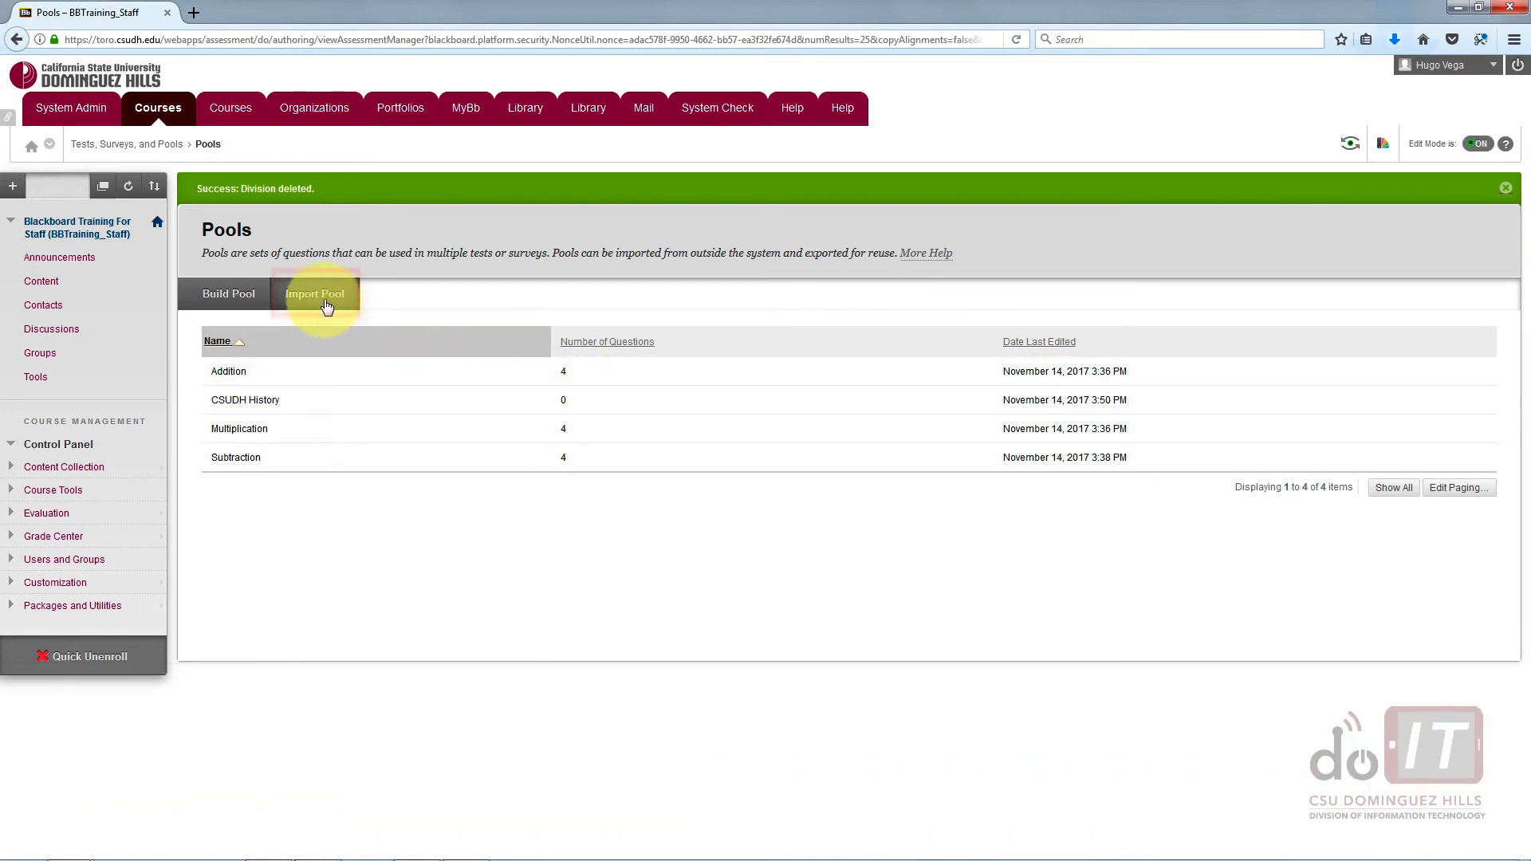
{"action": "left_click", "coordinate": [319, 296]}
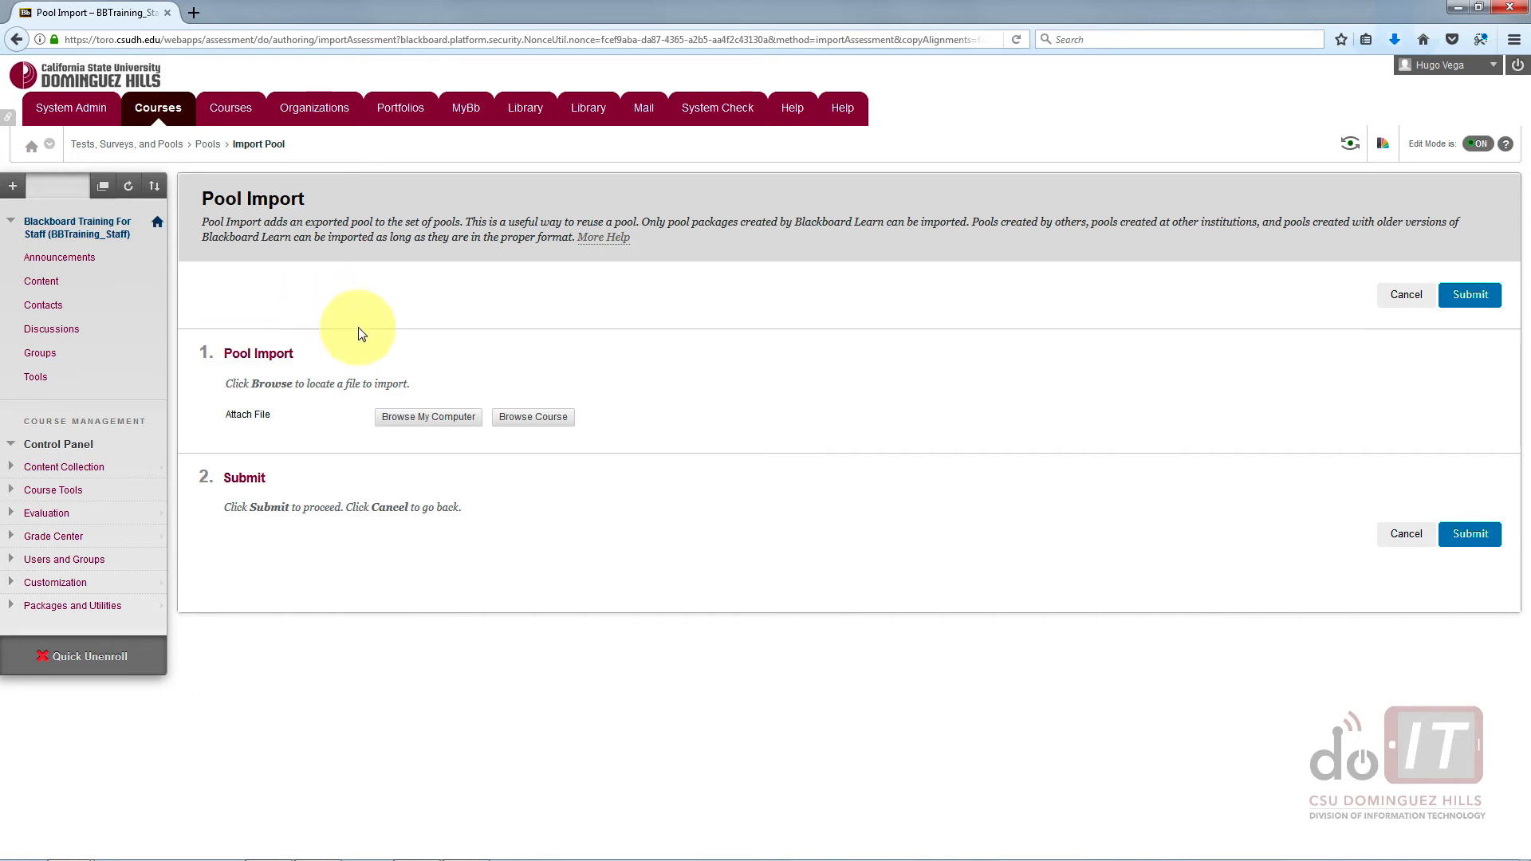
{"action": "left_click", "coordinate": [421, 418]}
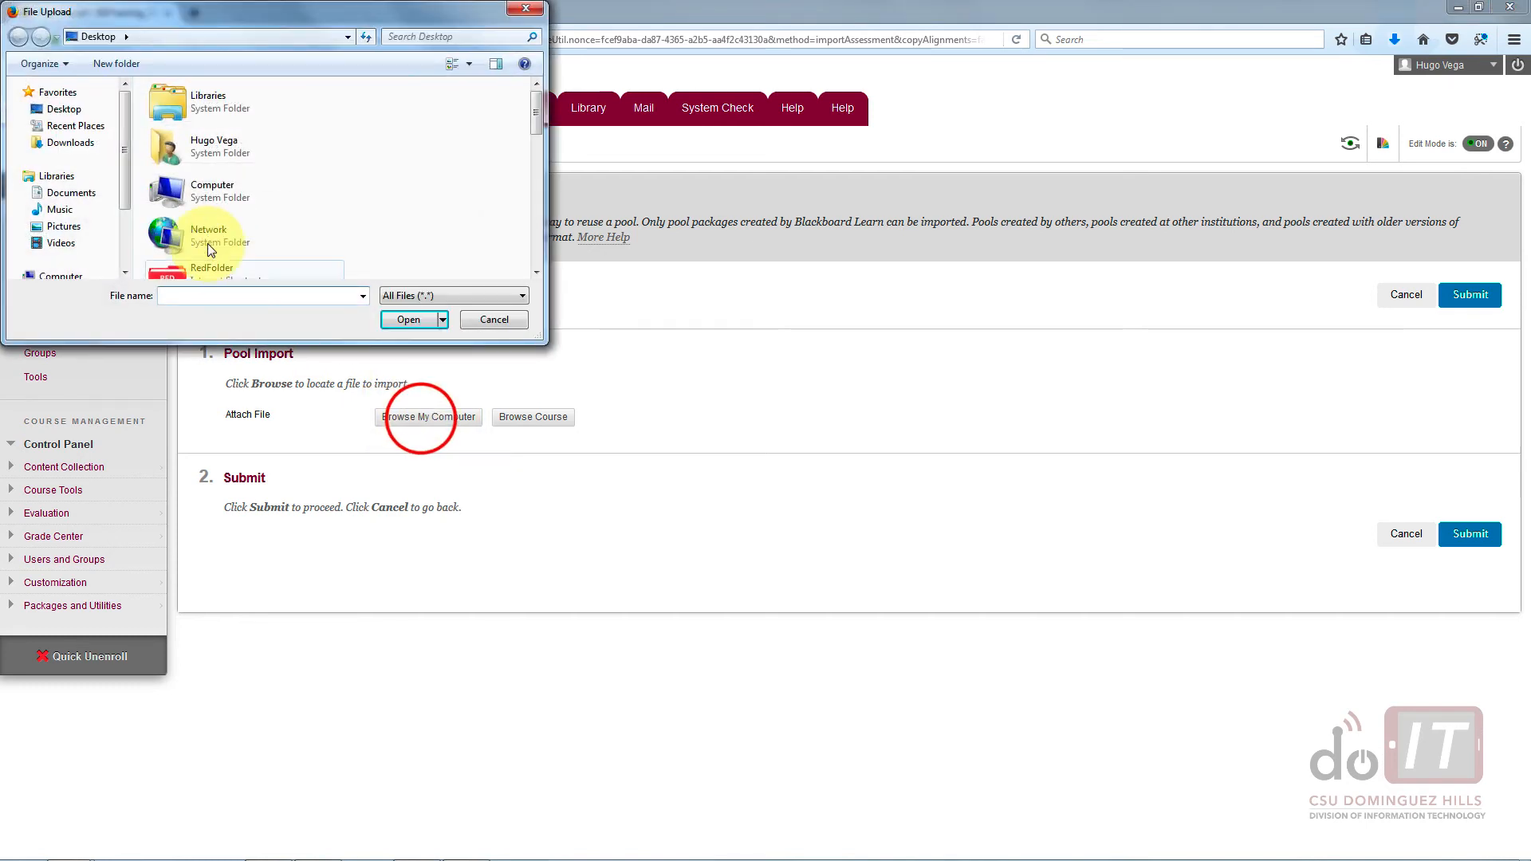
{"action": "left_click", "coordinate": [58, 146]}
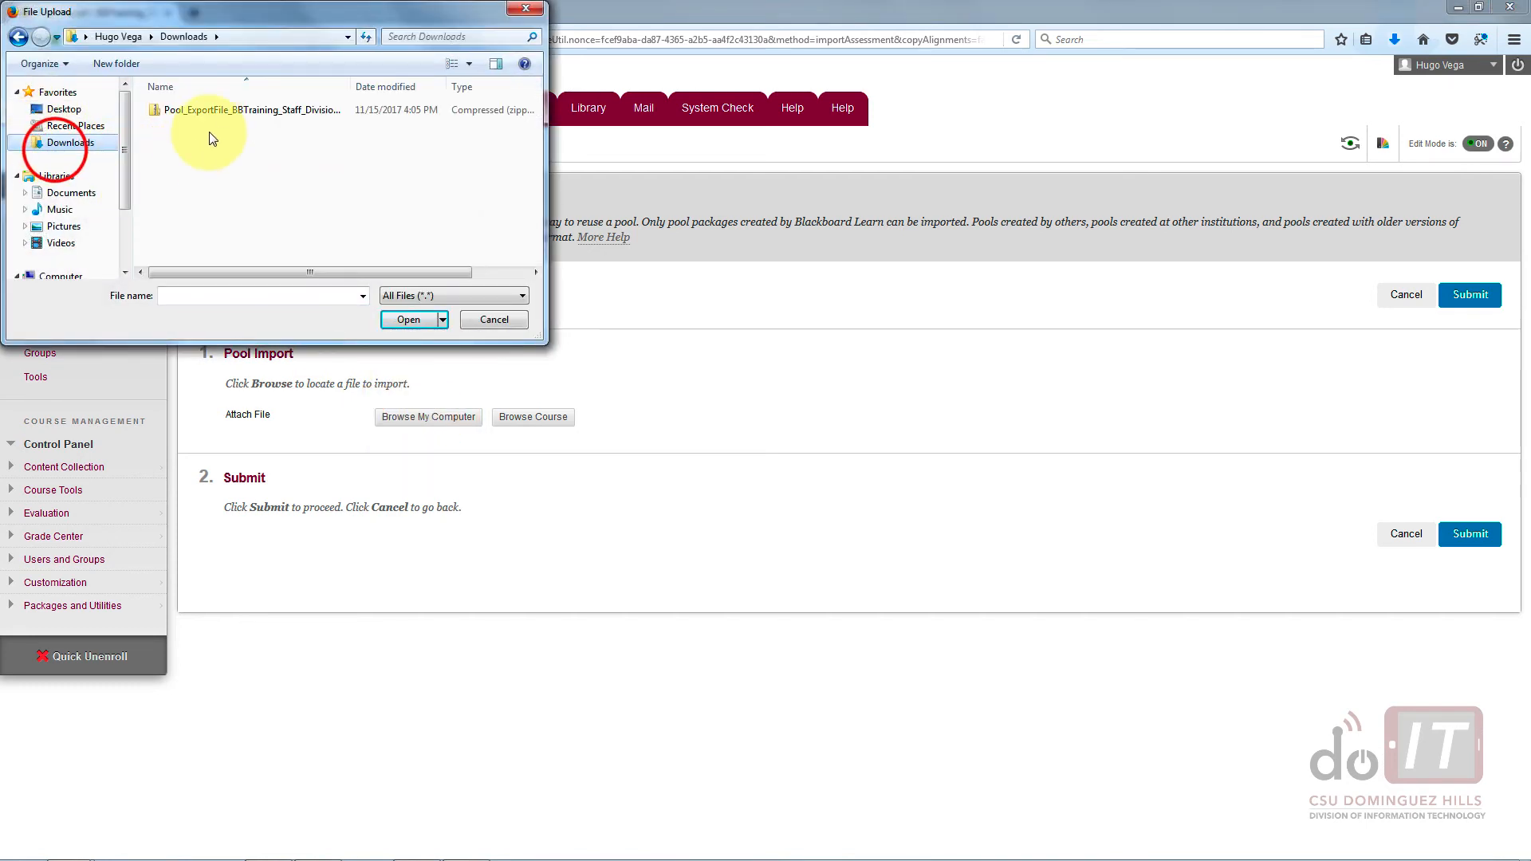
{"action": "left_click", "coordinate": [222, 109]}
{"action": "left_click_drag", "start_coordinate": [351, 86], "coordinate": [428, 87]}
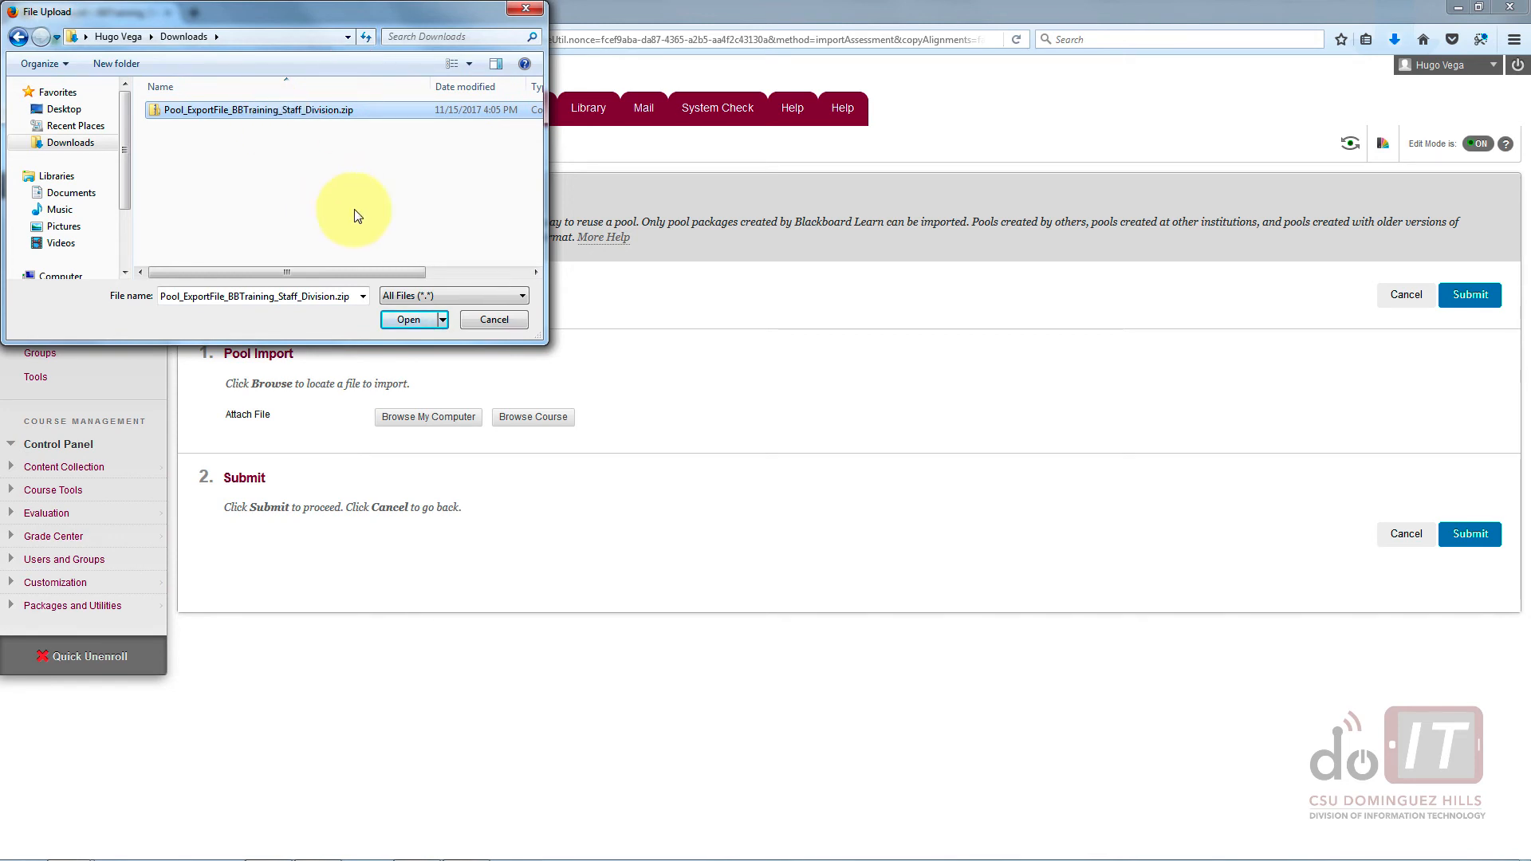
{"action": "left_click", "coordinate": [408, 318]}
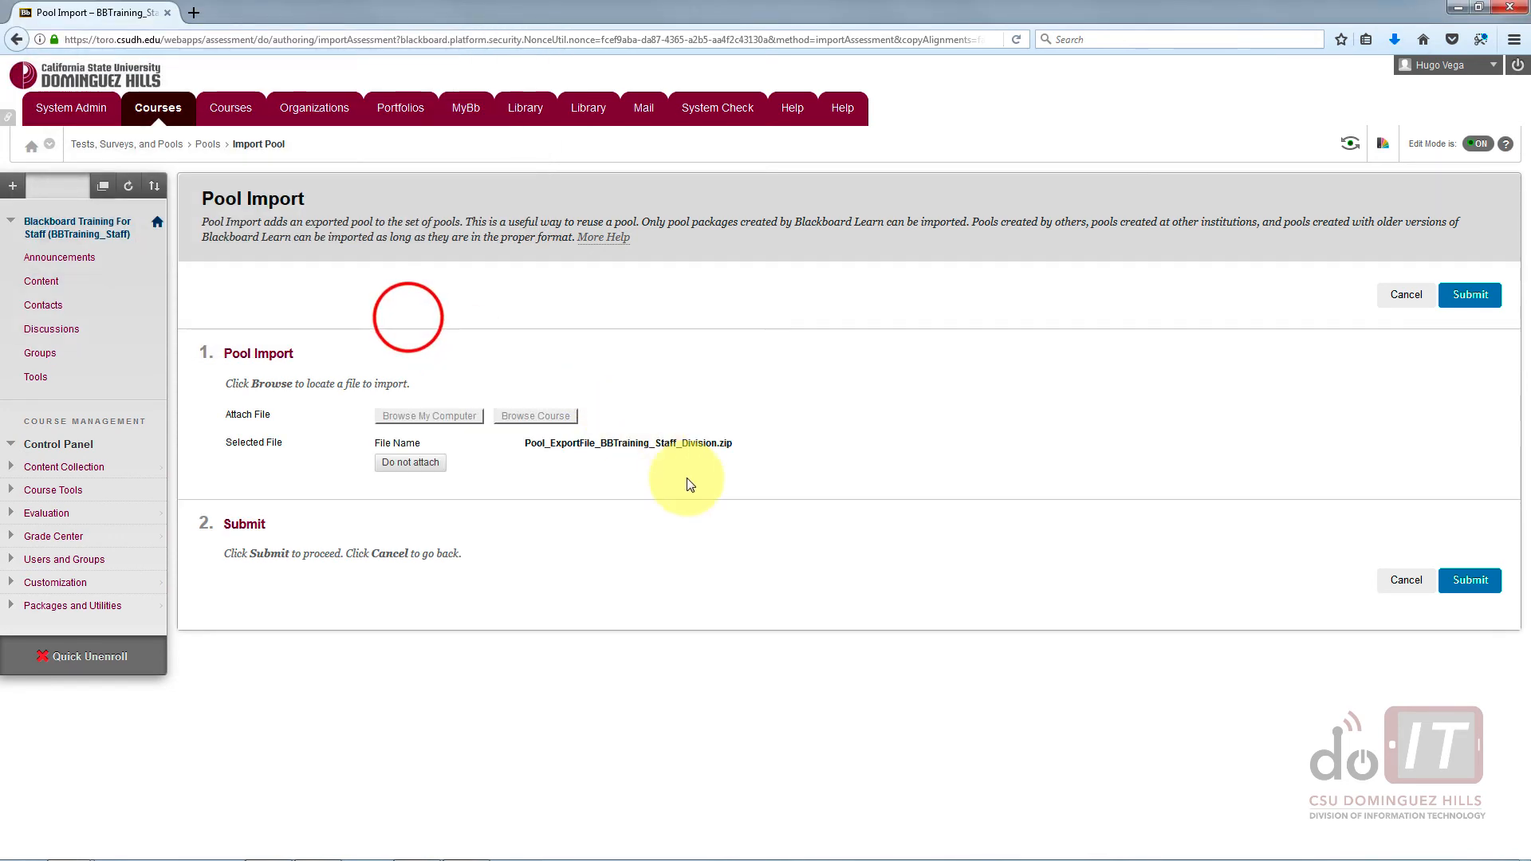
{"action": "left_click", "coordinate": [1463, 582]}
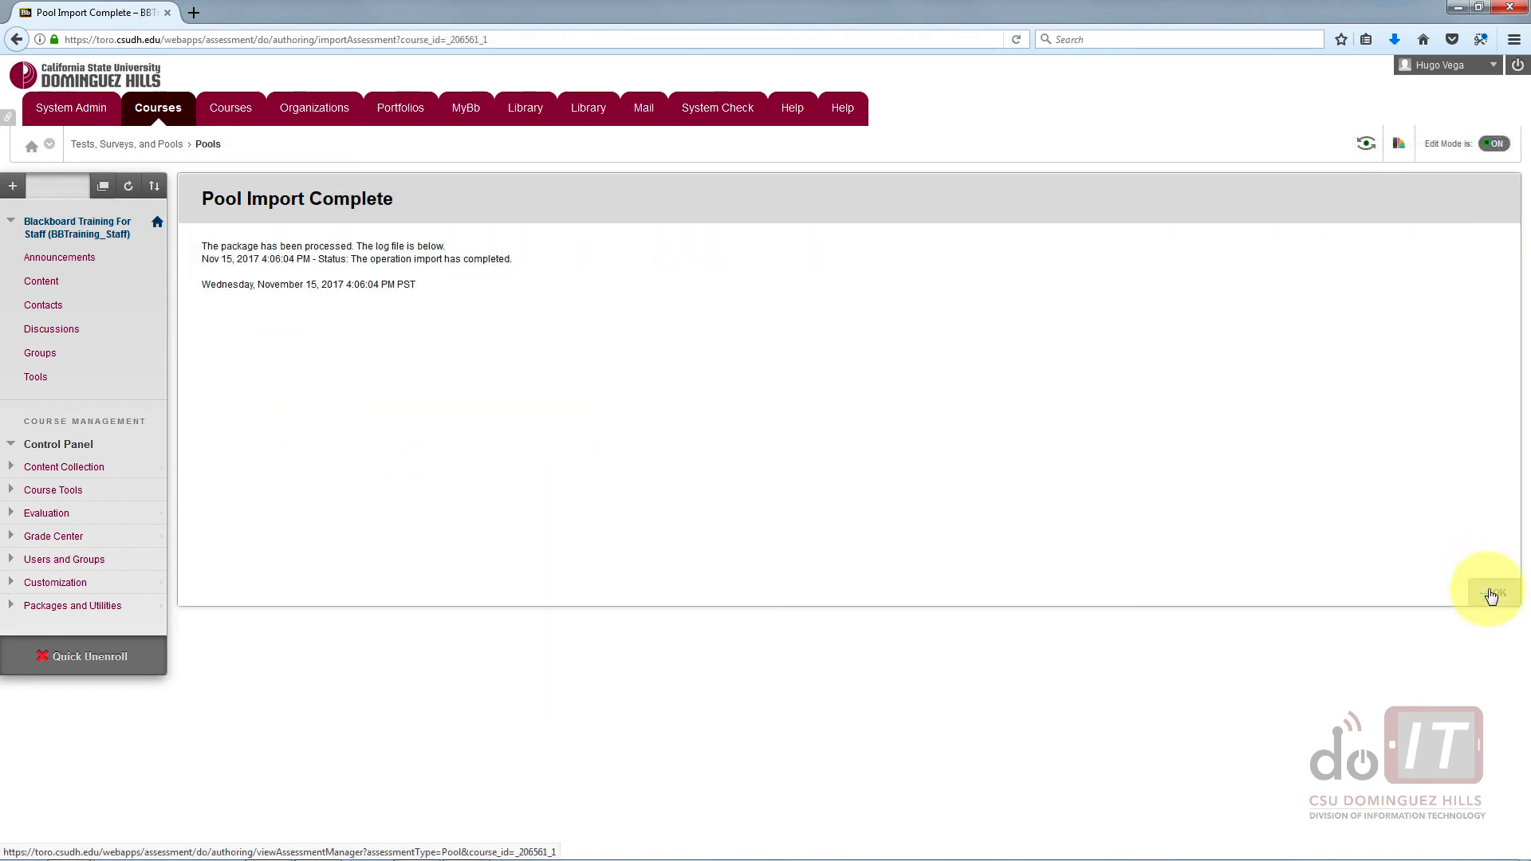
{"action": "left_click", "coordinate": [1490, 594]}
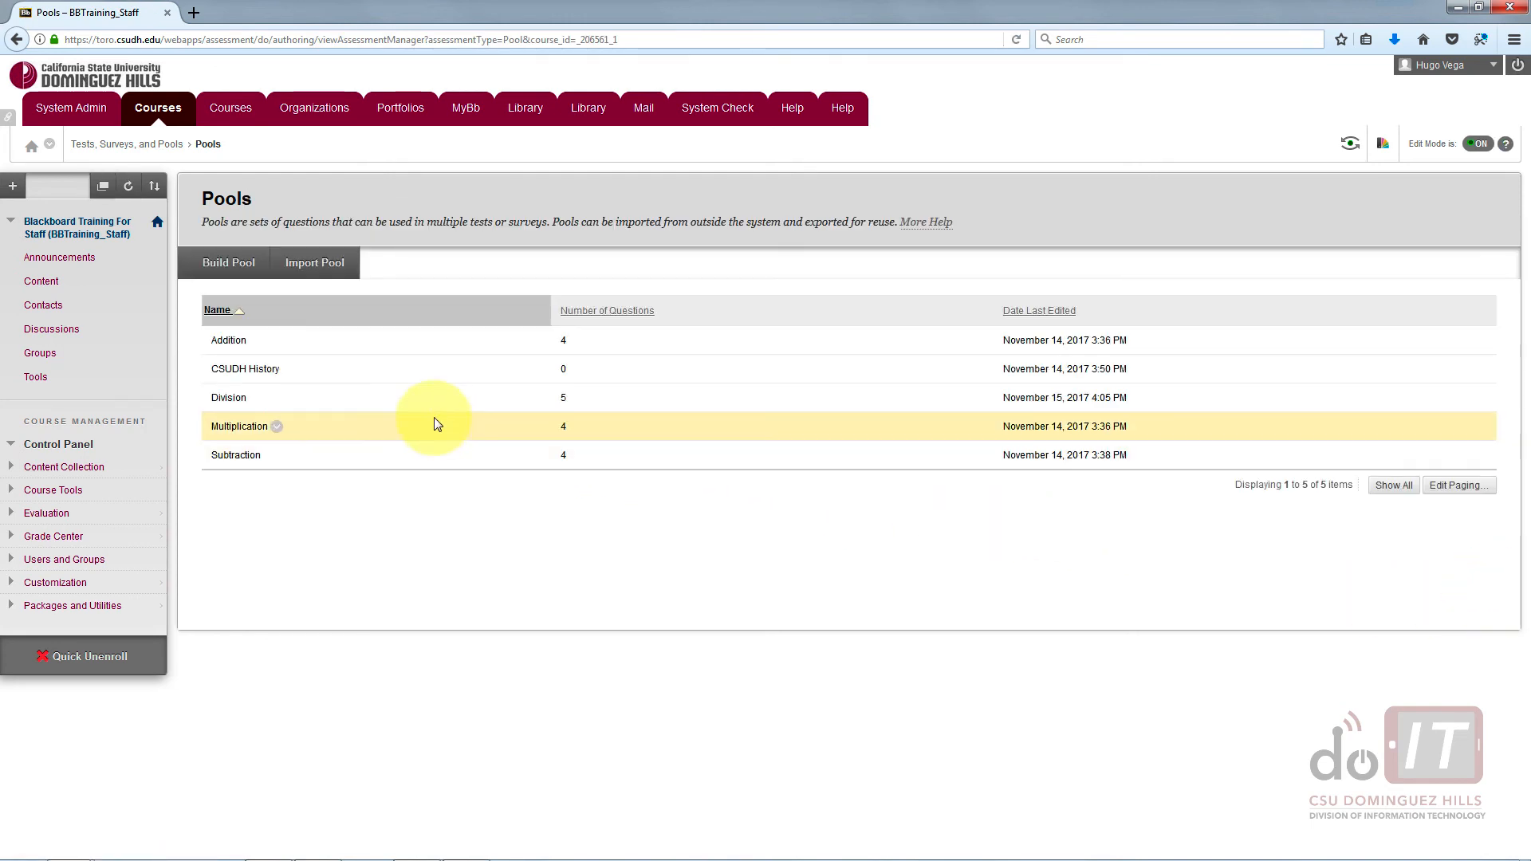